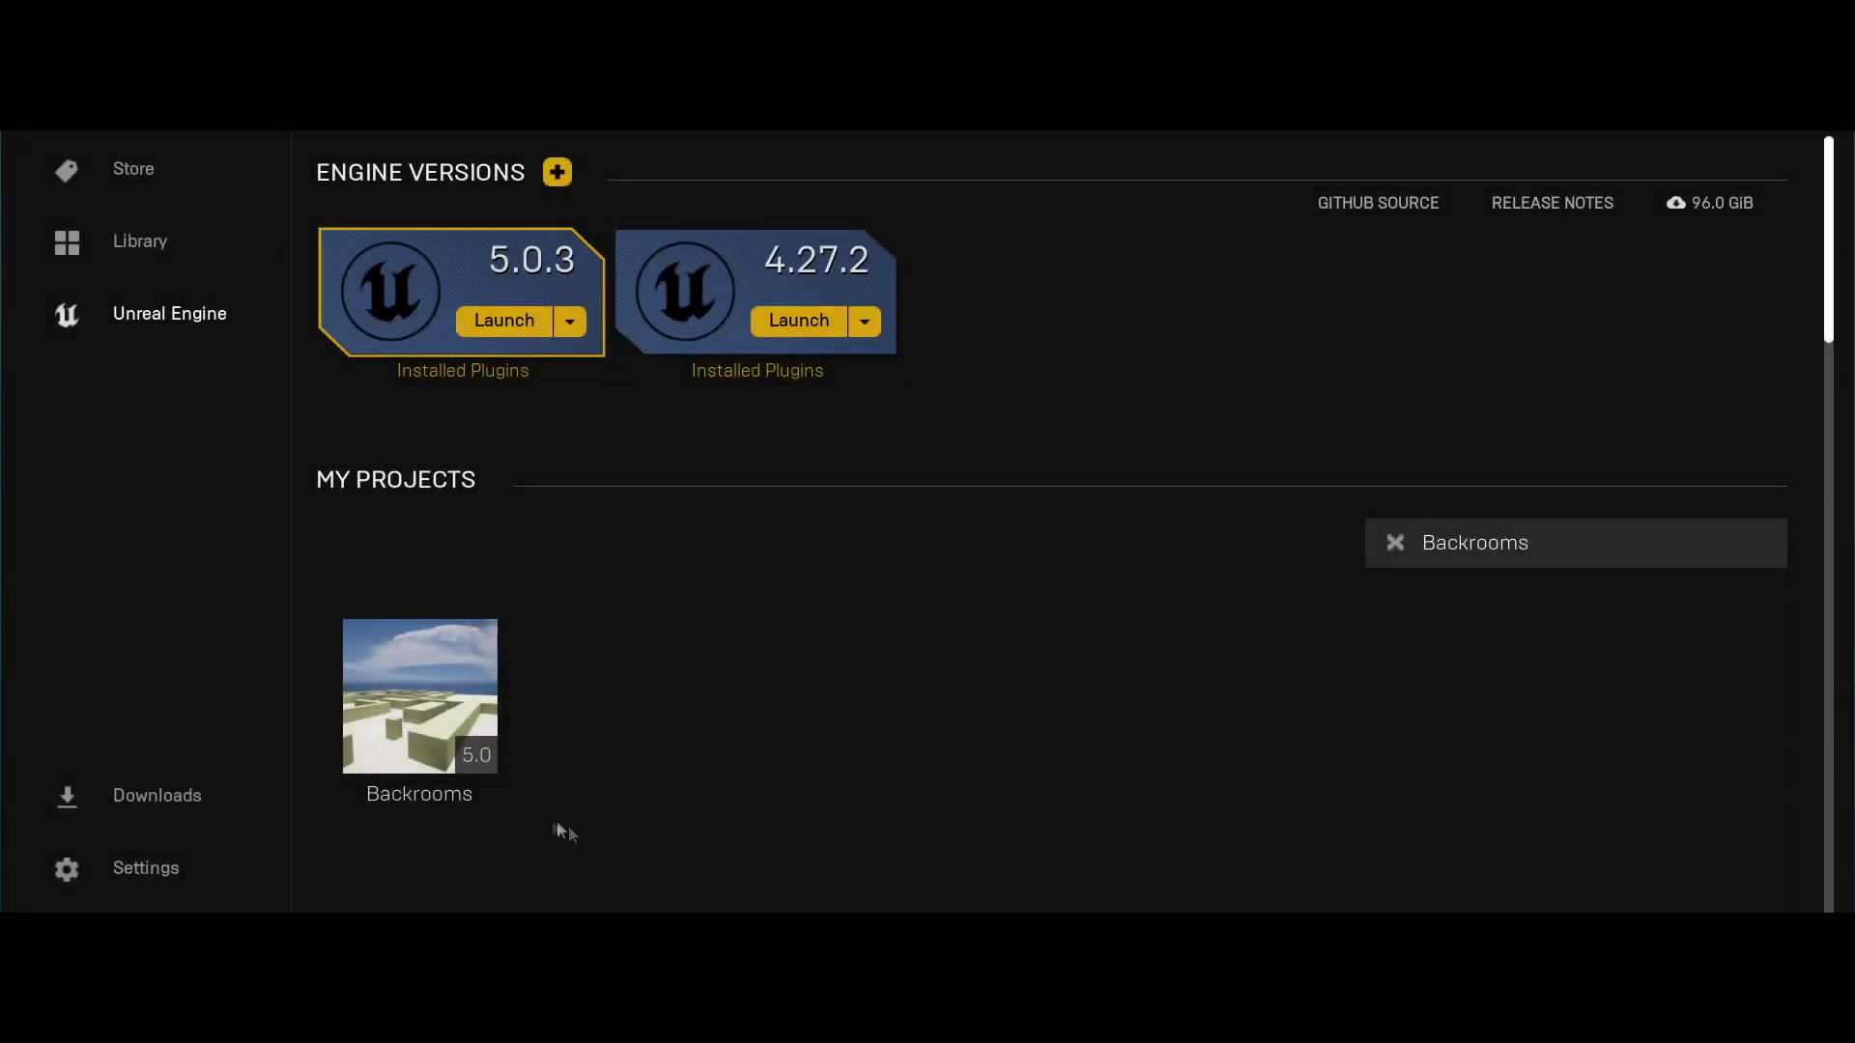
# Step: Bring up the iPad App Store listing for Unreal Engine's Live Link VCAM app (37 MB)
pyautogui.moveTo(458, 753)
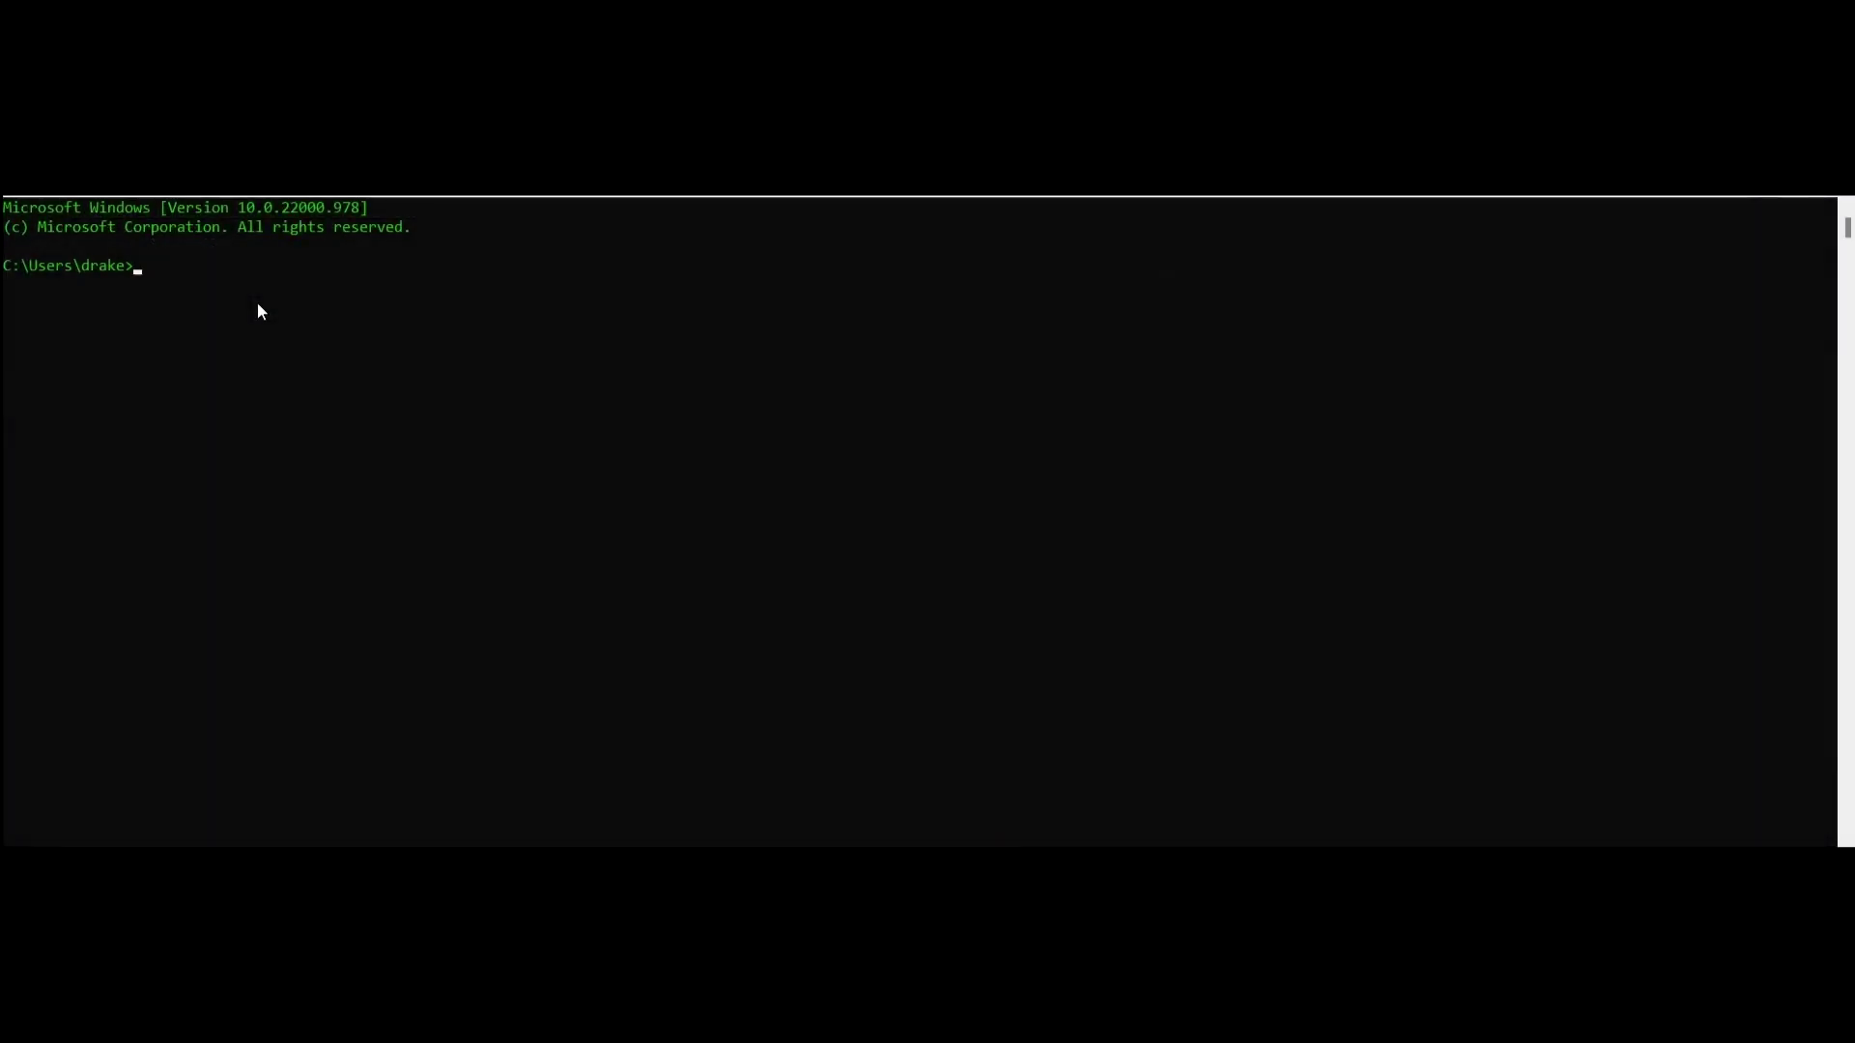
# Step: Run ipconfig in a Command Prompt on the workstation
pyautogui.write('ipconfig')
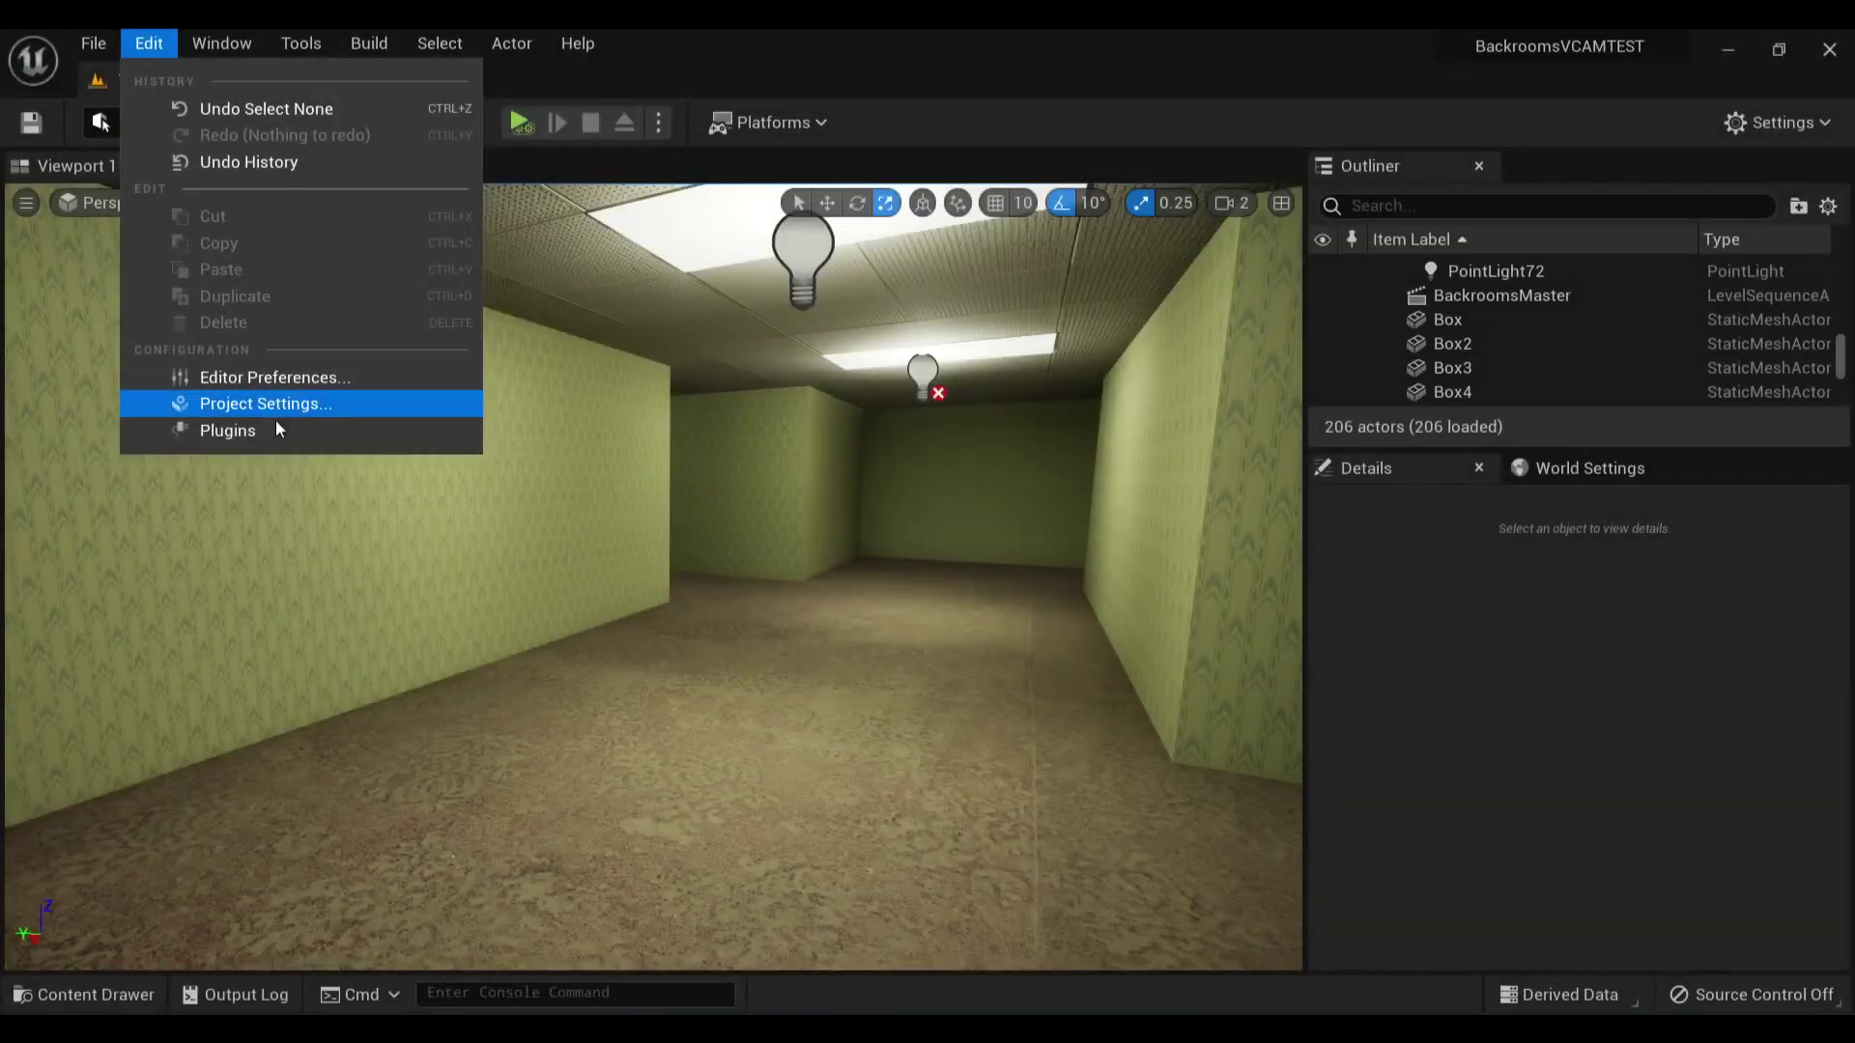
# Step: Enable the virtual production plugins so VirtualCamera2 Actor appears under Place Actors > Virtual Production
pyautogui.click(275, 421)
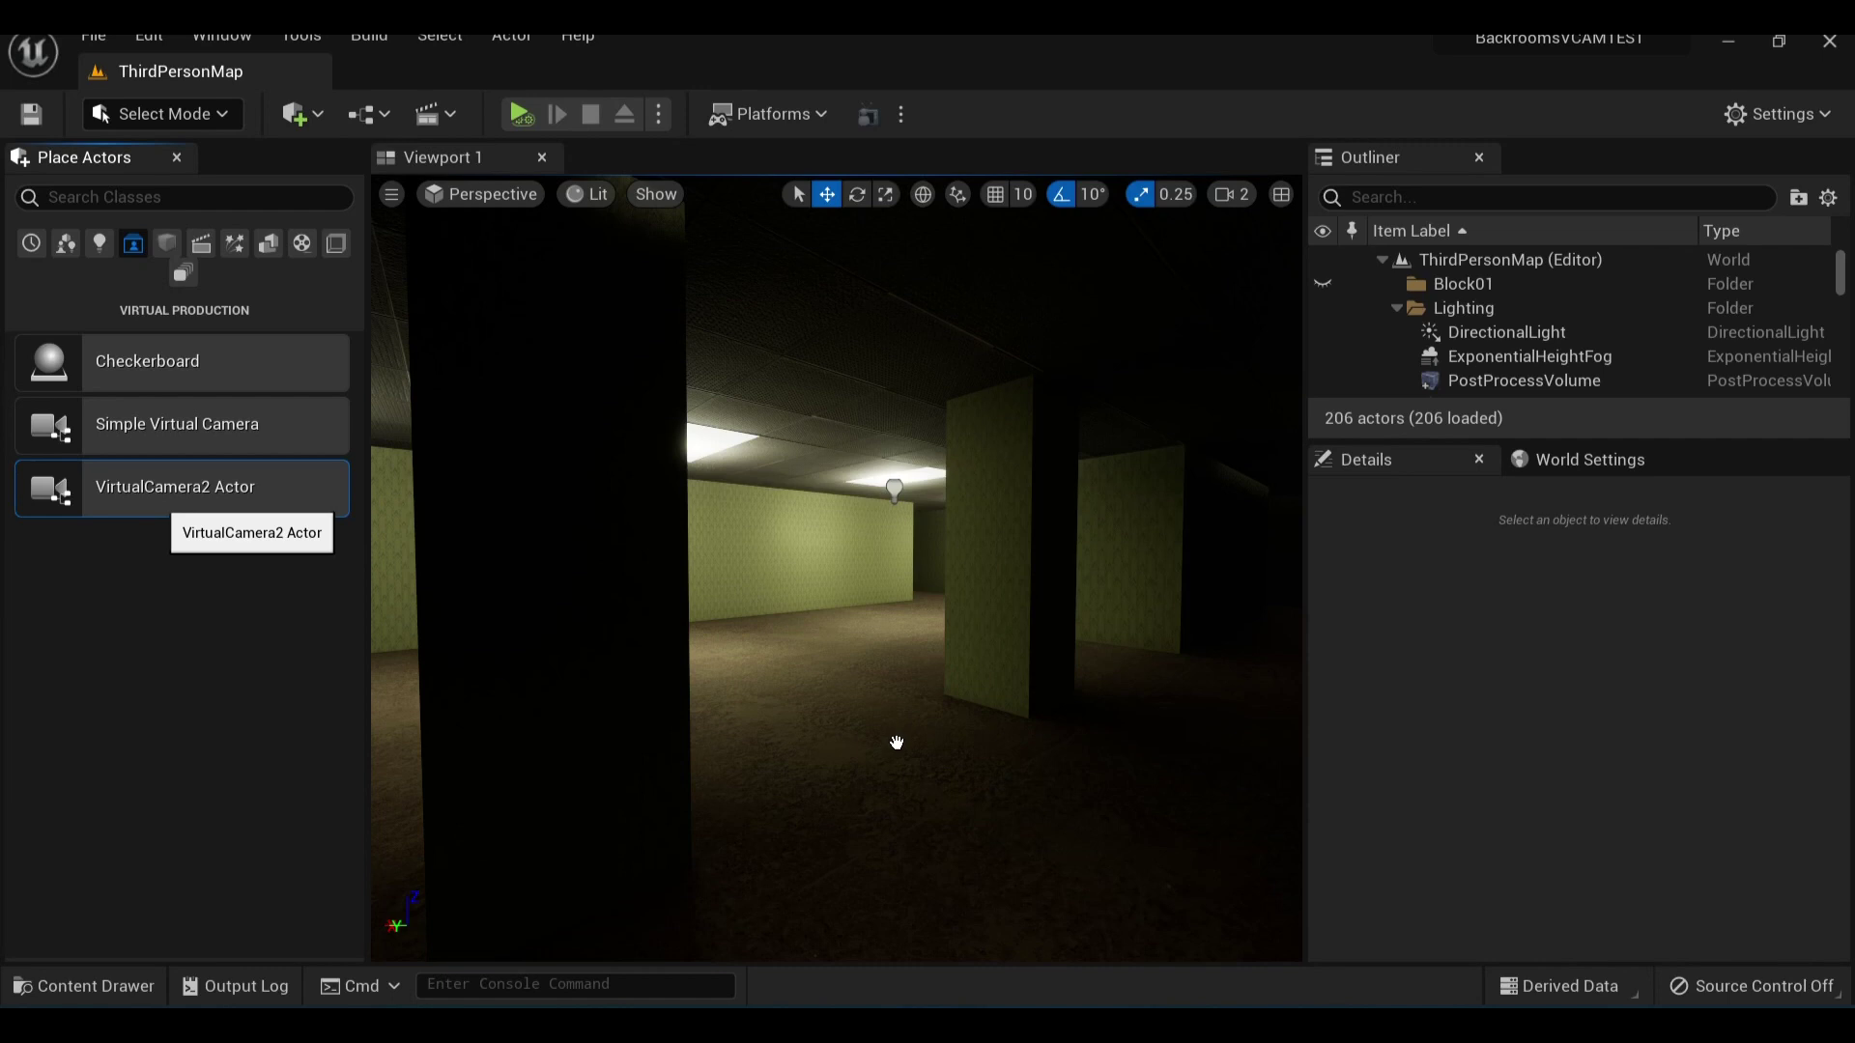
# Step: Place a VirtualCamera2 Actor in the corridor and tick Is Active on its Output Providers Index [0] output
pyautogui.moveTo(889, 741); pyautogui.dragTo(890, 741)
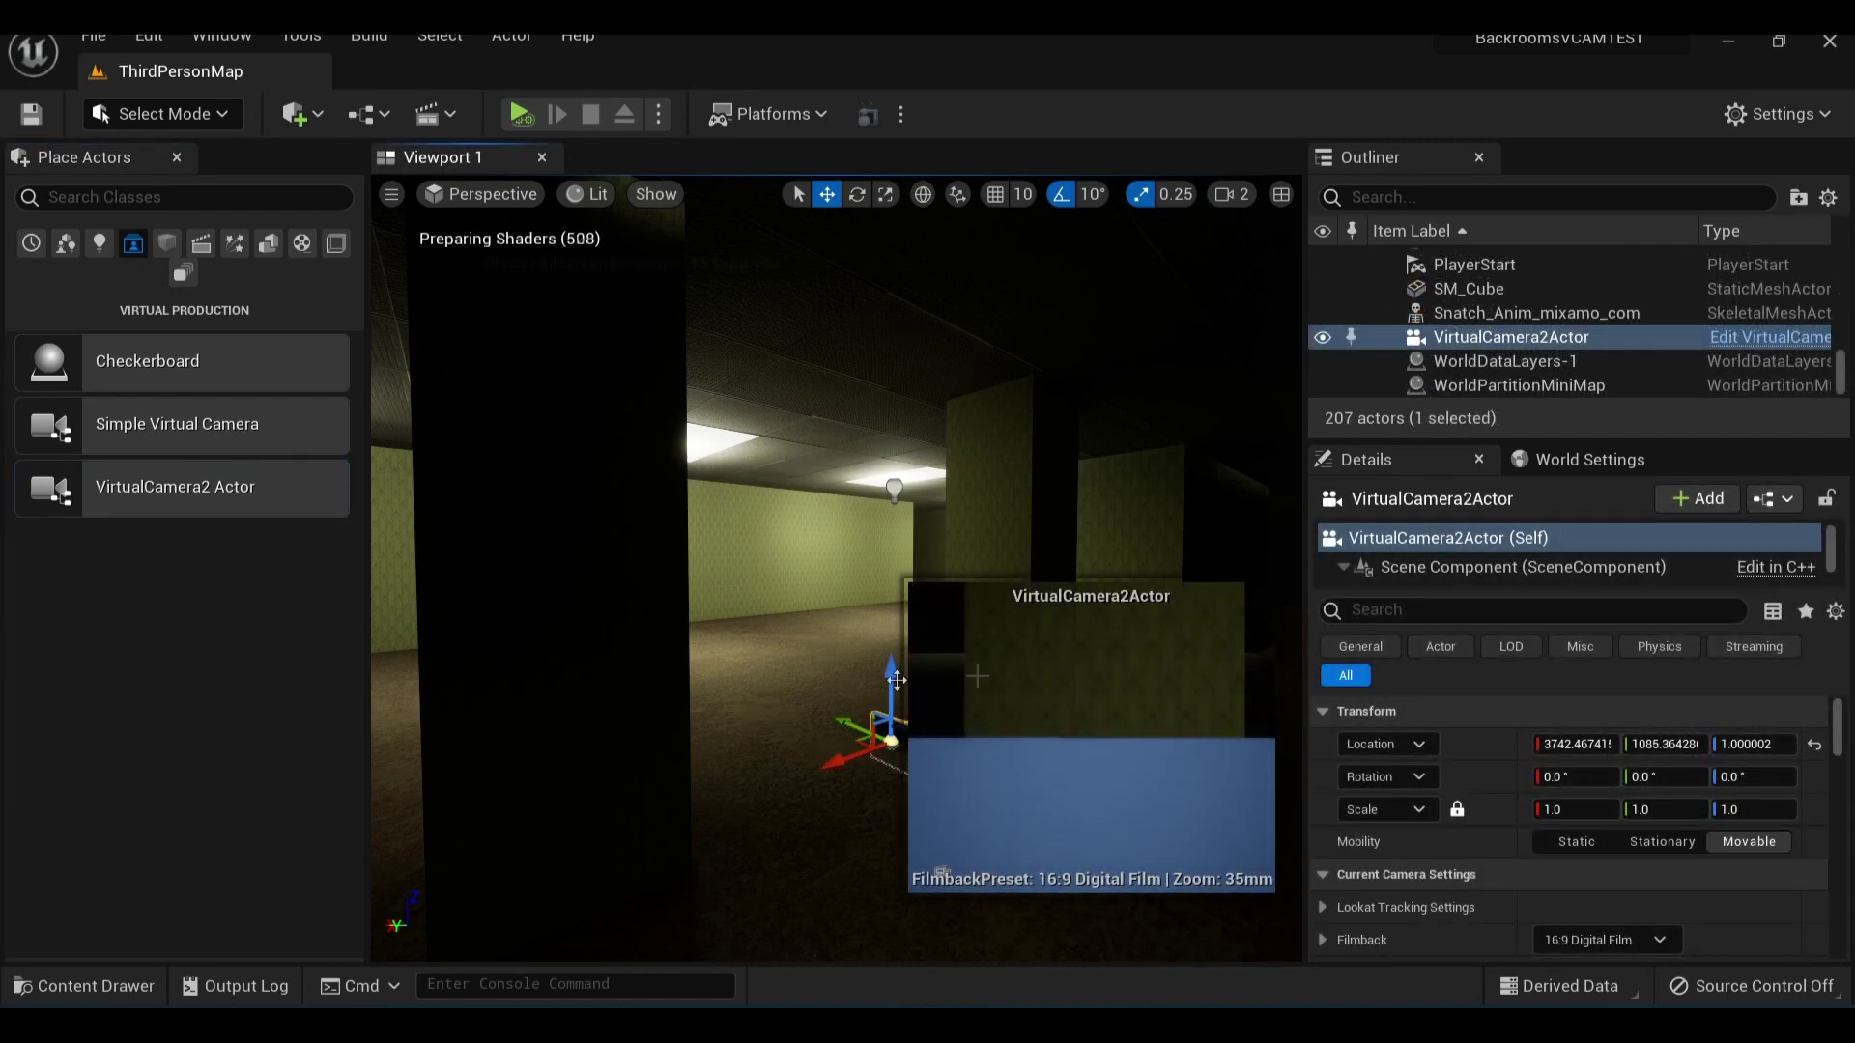
pyautogui.scroll(-2, 1492, 556)
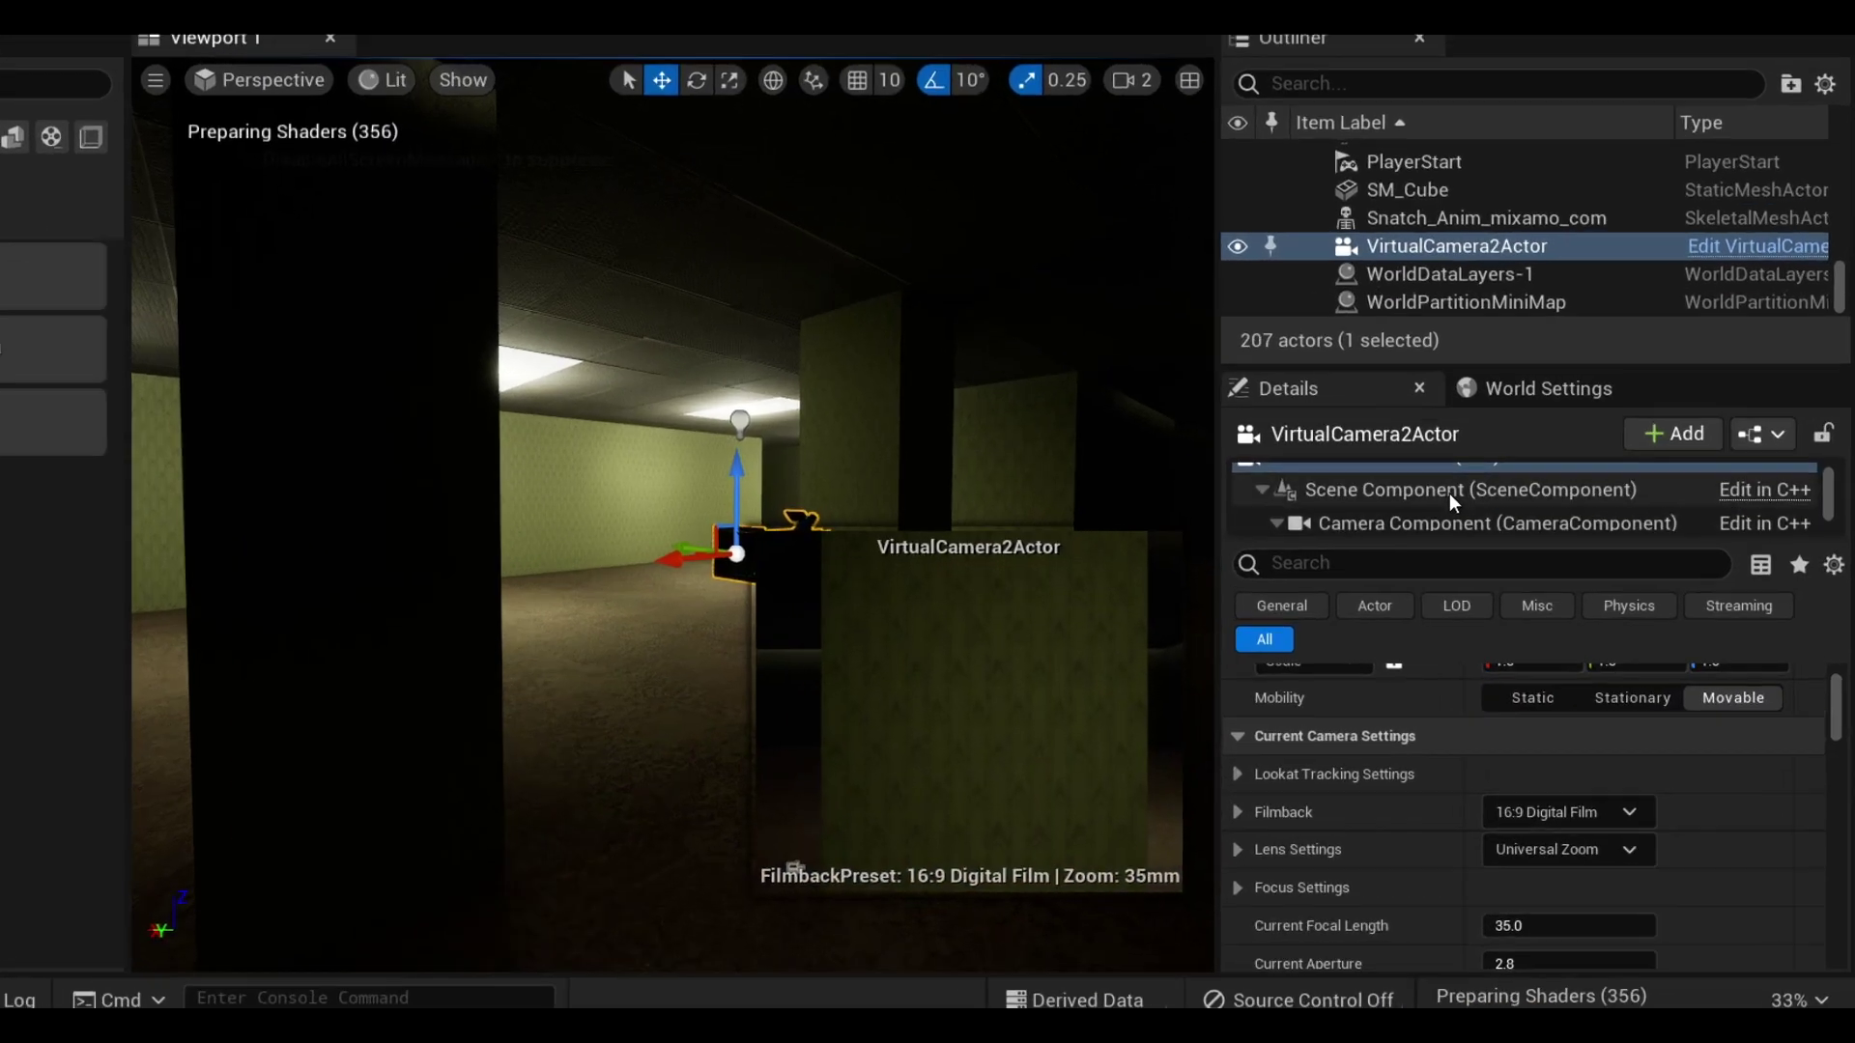
pyautogui.click(1522, 563)
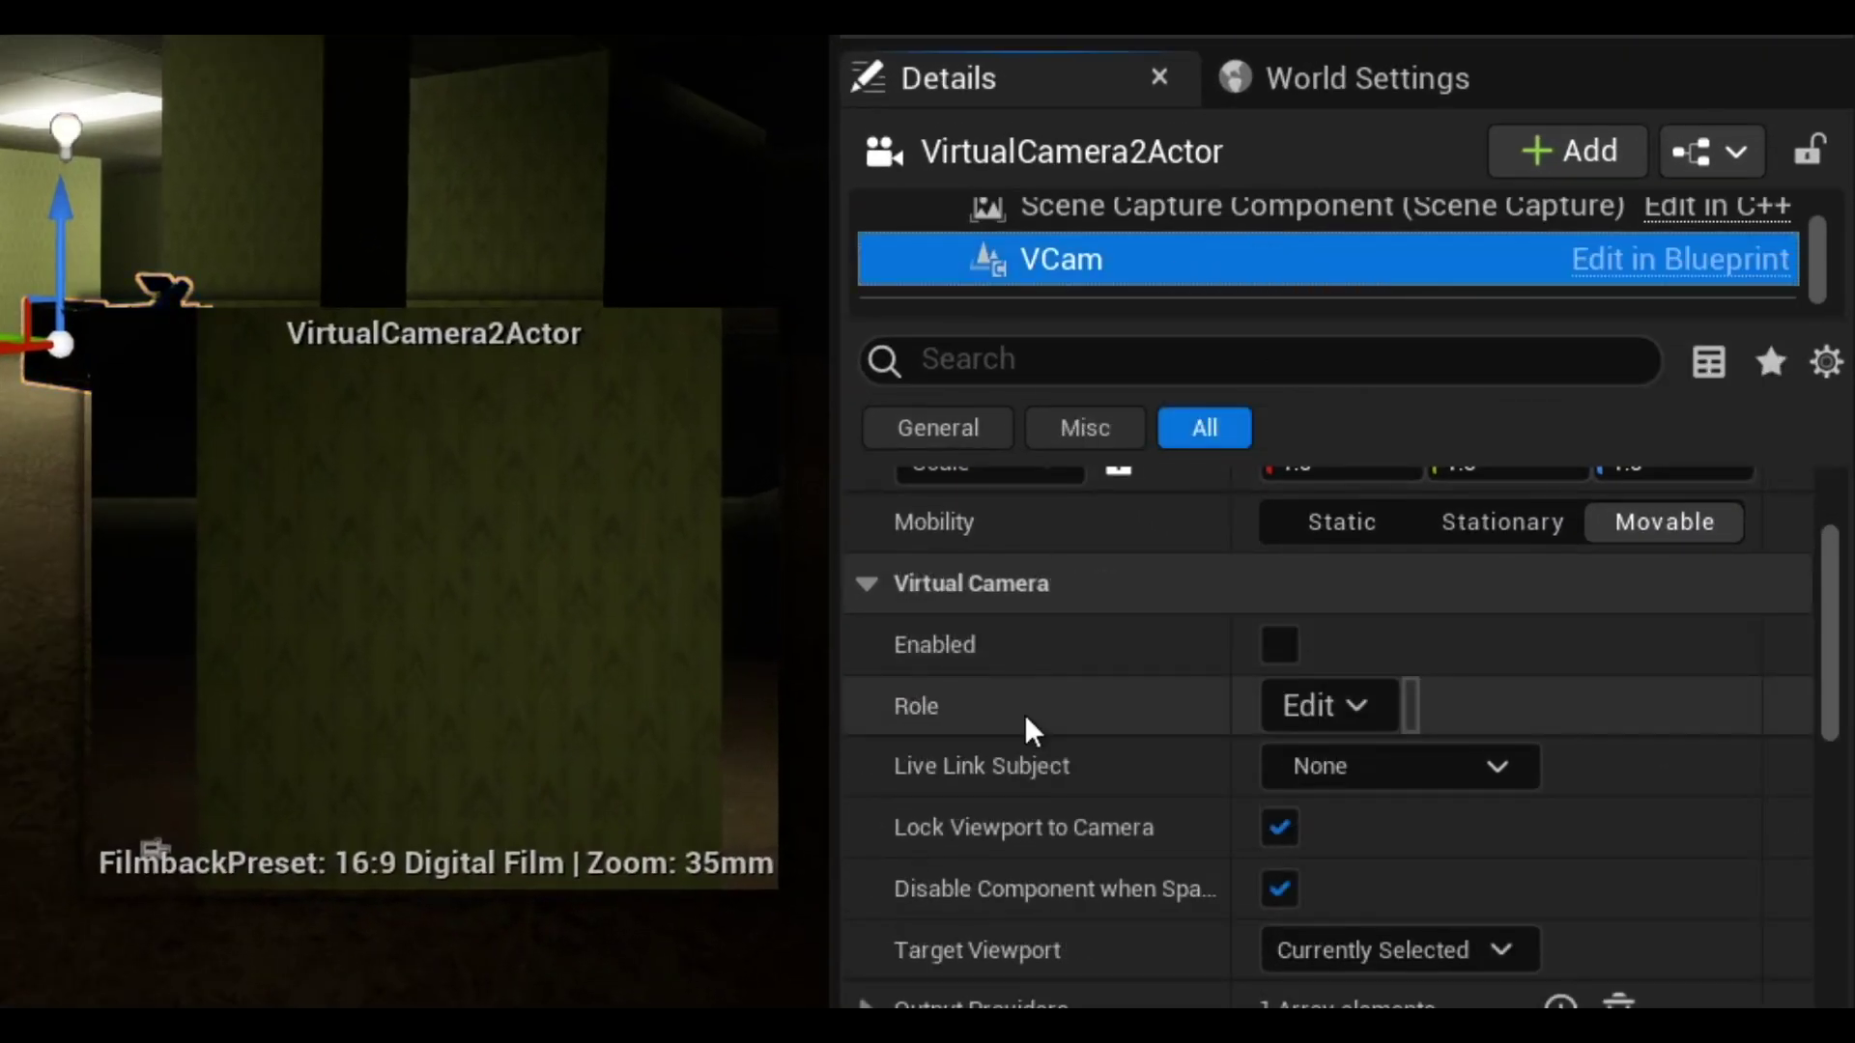
pyautogui.scroll(-2, 1082, 744)
pyautogui.click(866, 786)
pyautogui.click(908, 855)
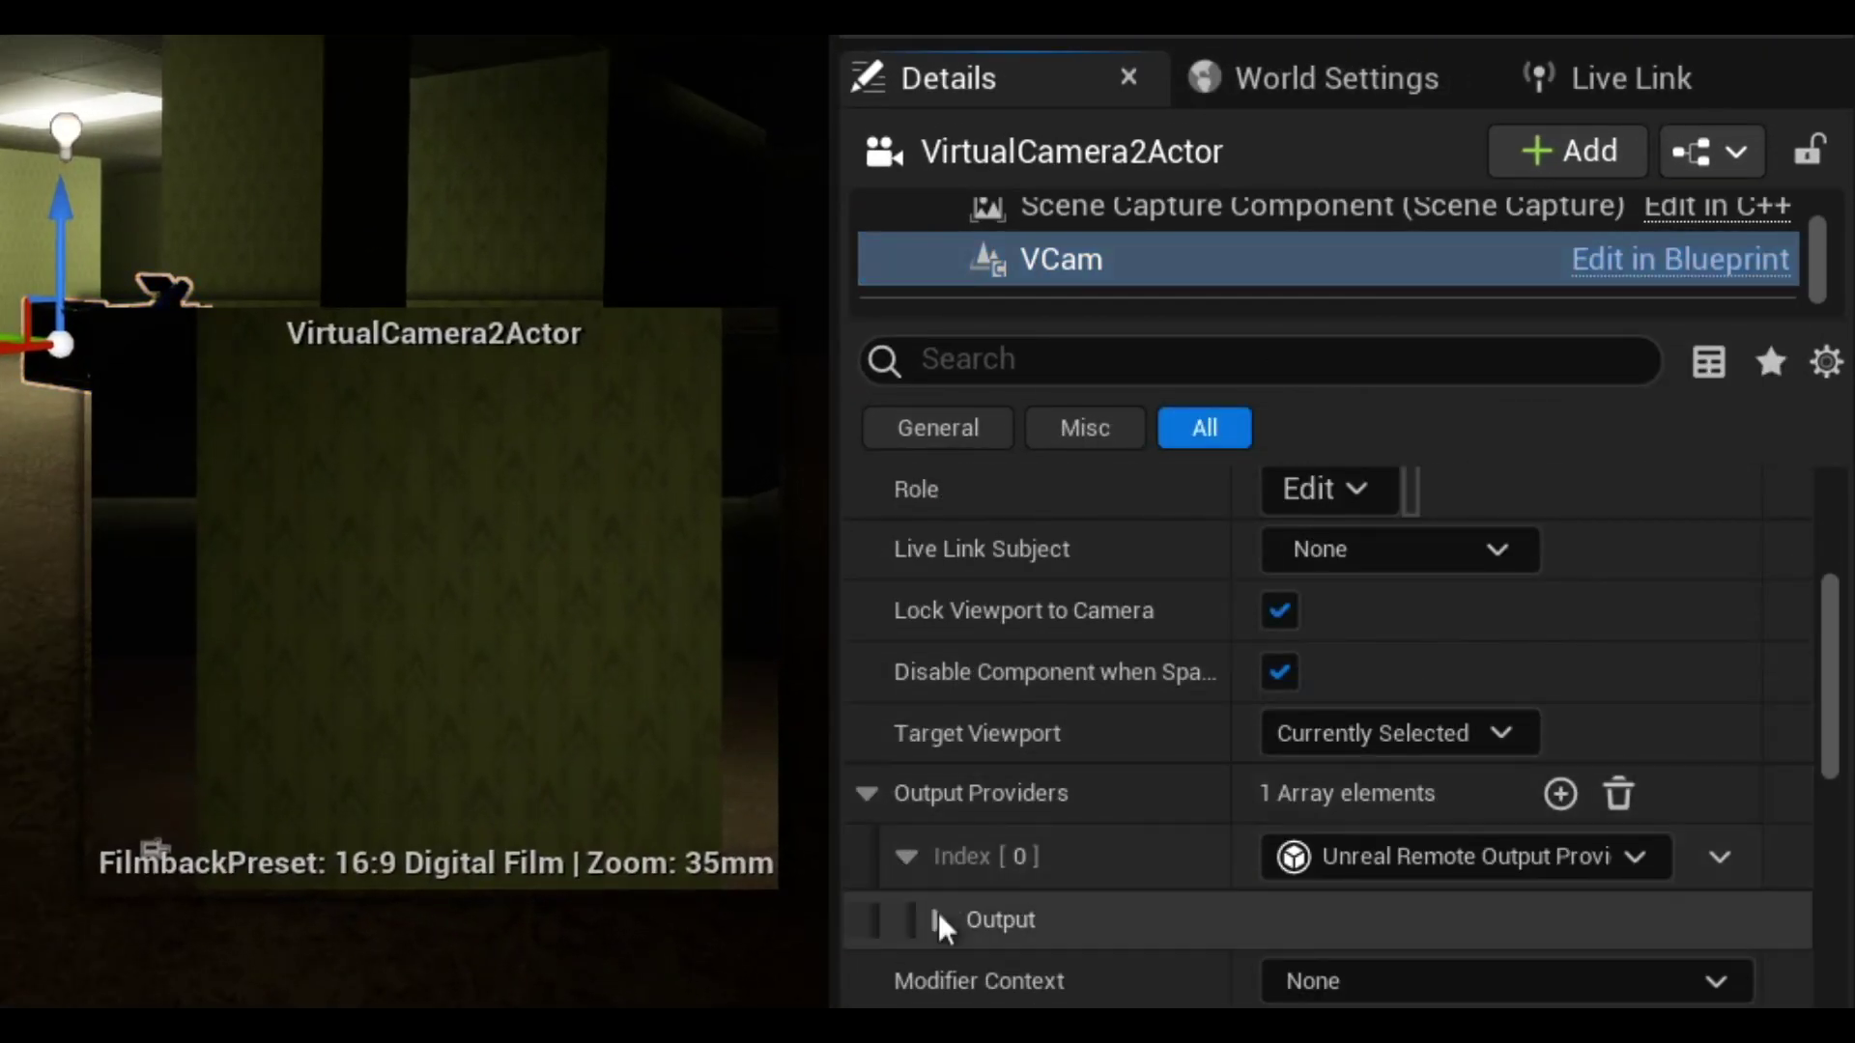
pyautogui.click(939, 919)
pyautogui.scroll(-3, 1198, 773)
pyautogui.scroll(-1, 1193, 754)
pyautogui.click(1279, 619)
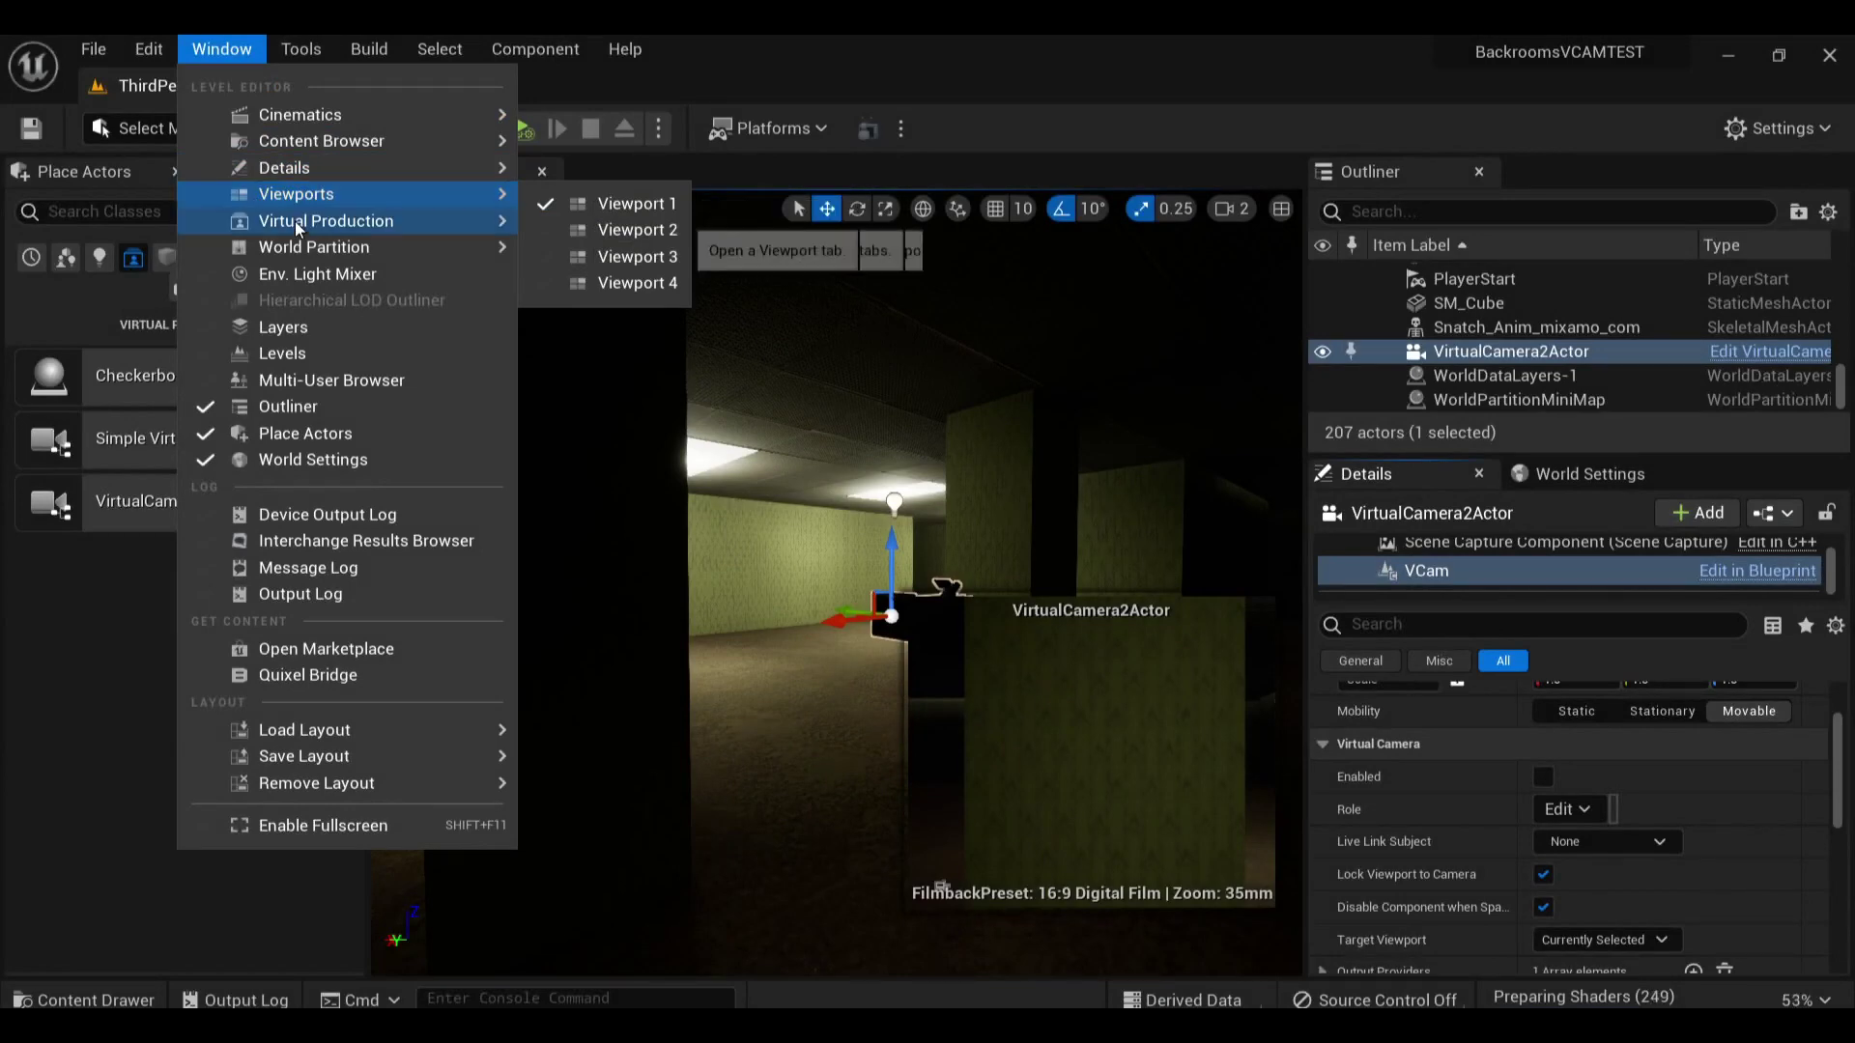
# Step: Dock the Live Link panel beside Details and list the iPad under + Source > Message Bus Source
pyautogui.moveTo(295, 223)
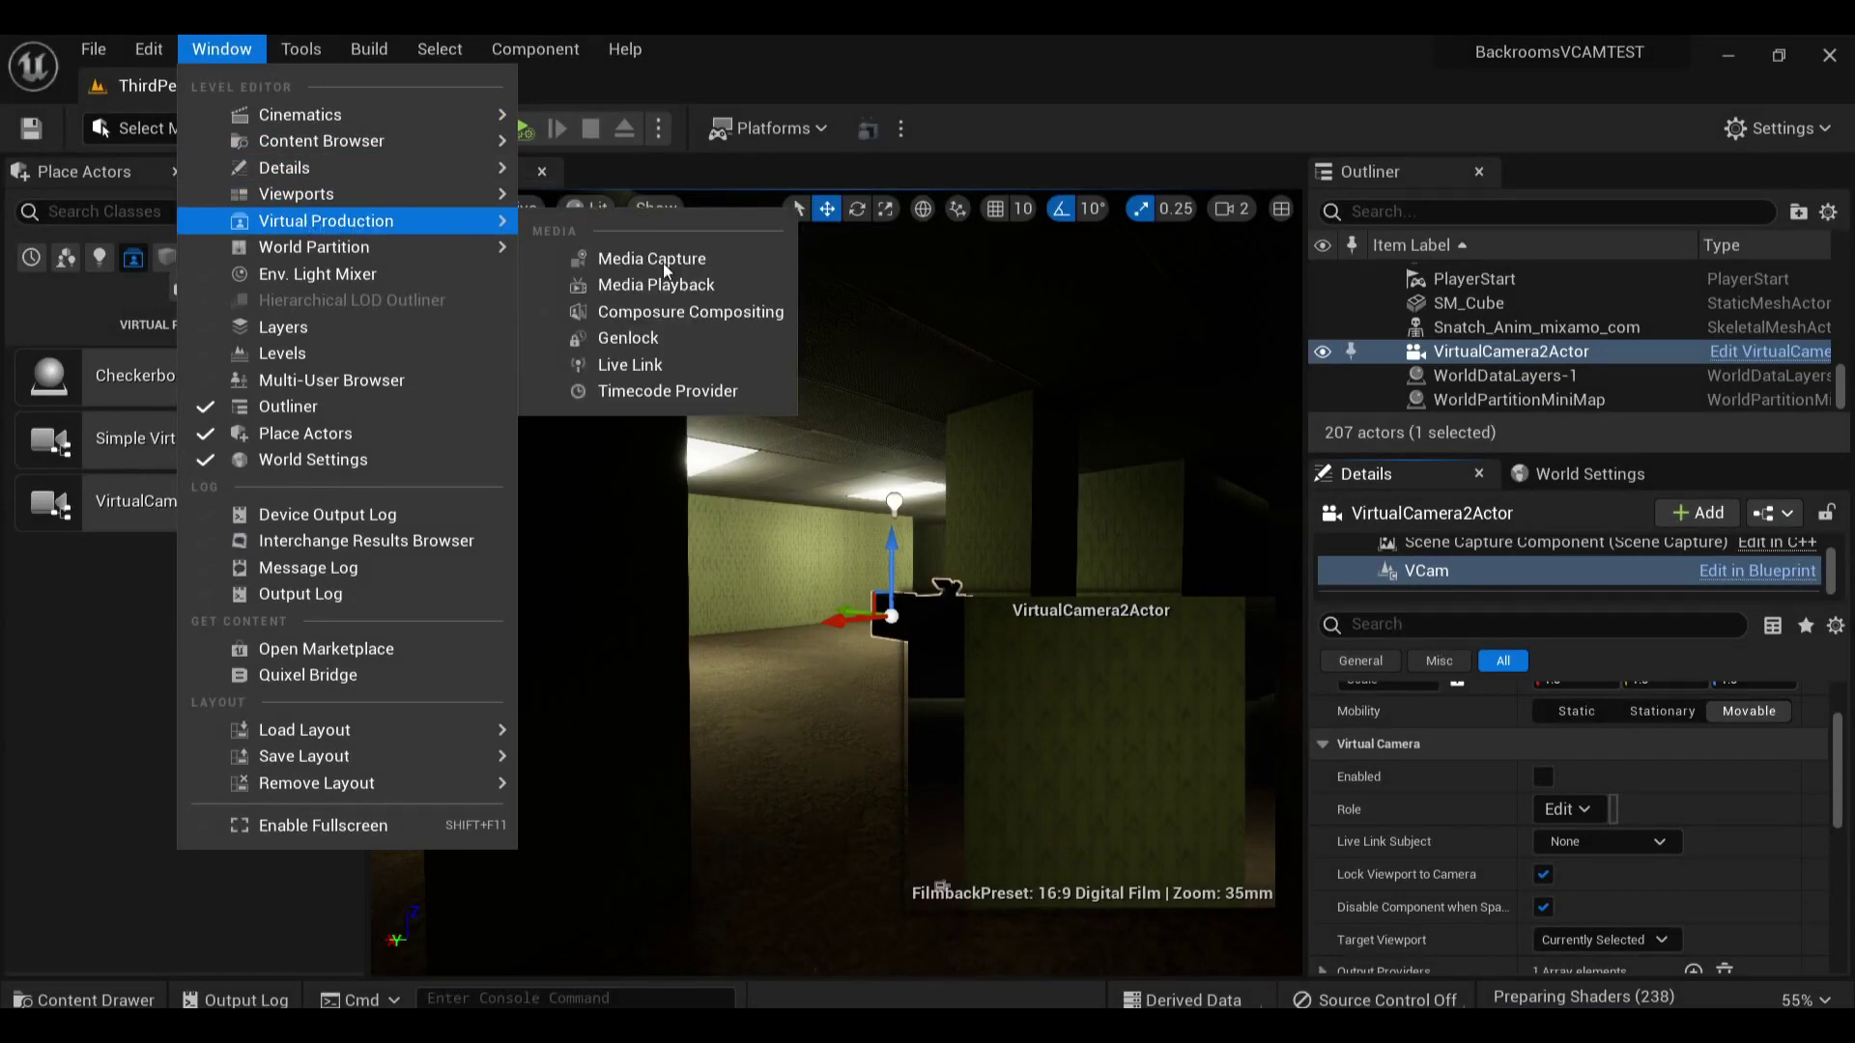
pyautogui.click(646, 371)
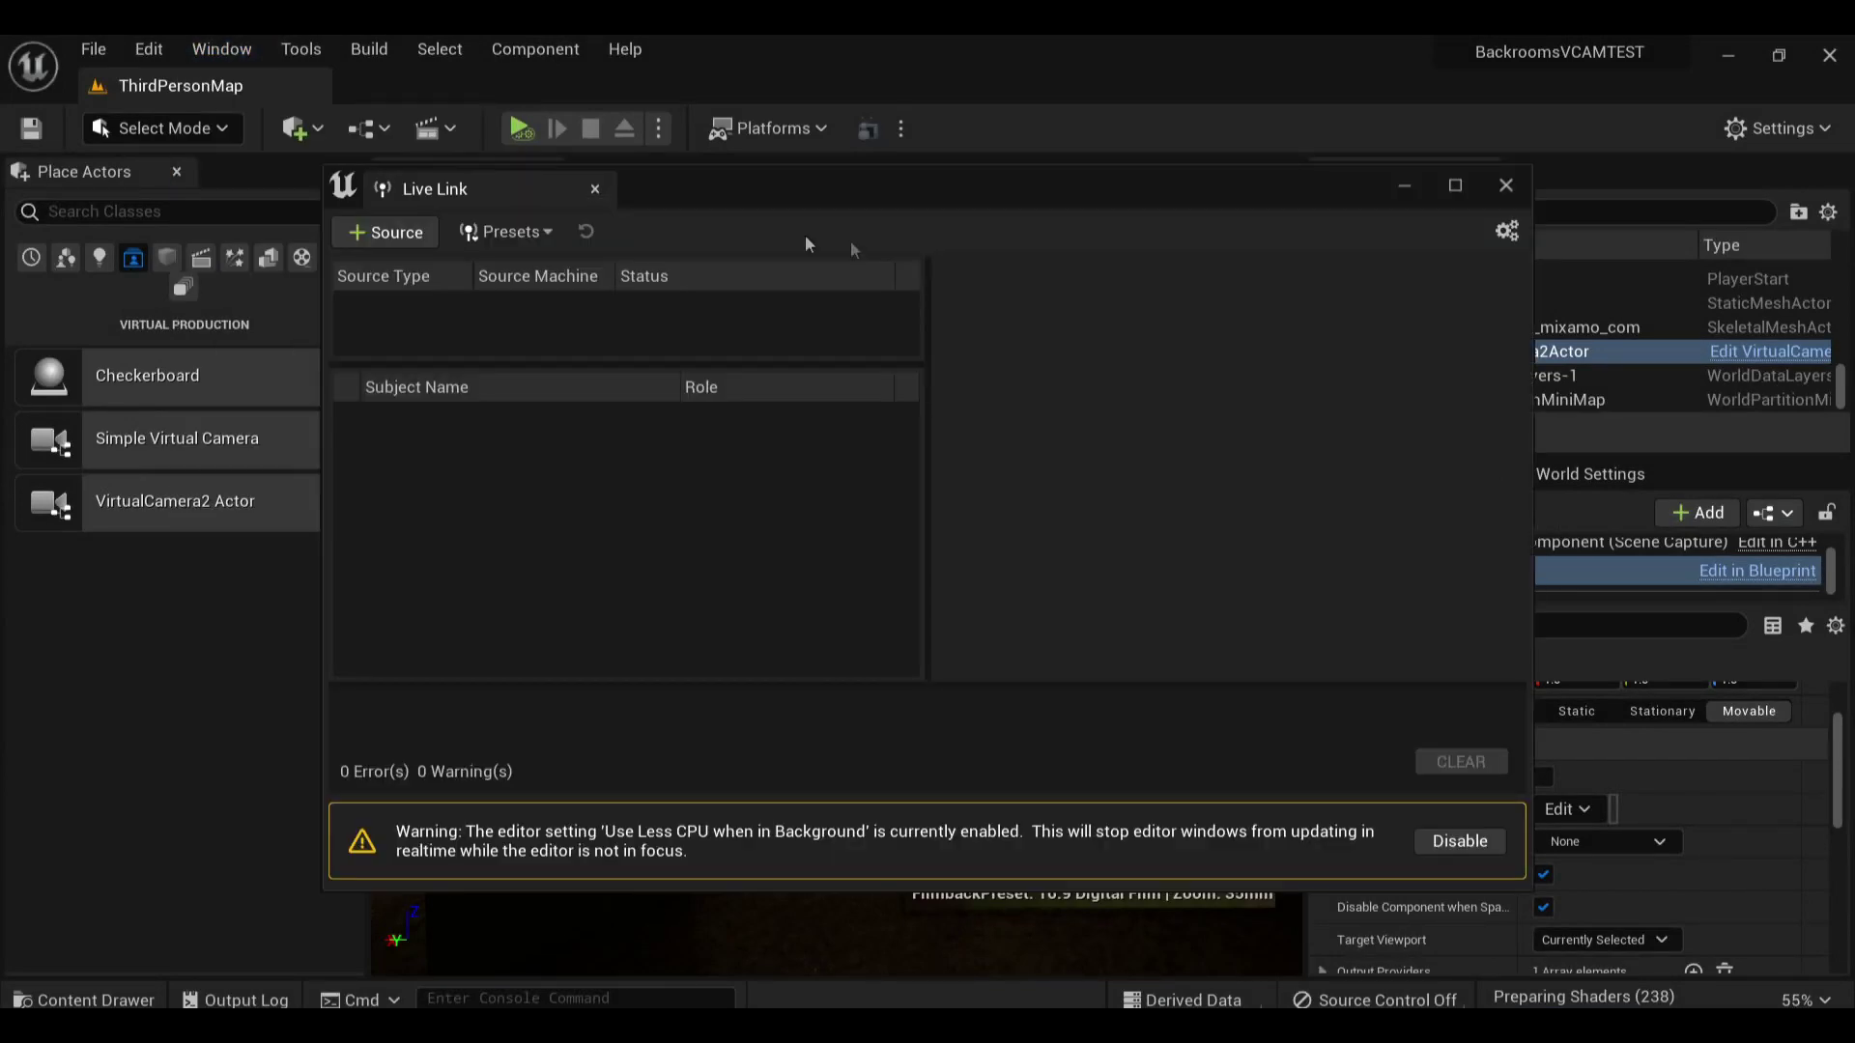
pyautogui.moveTo(454, 190); pyautogui.dragTo(1678, 477)
pyautogui.click(1371, 510)
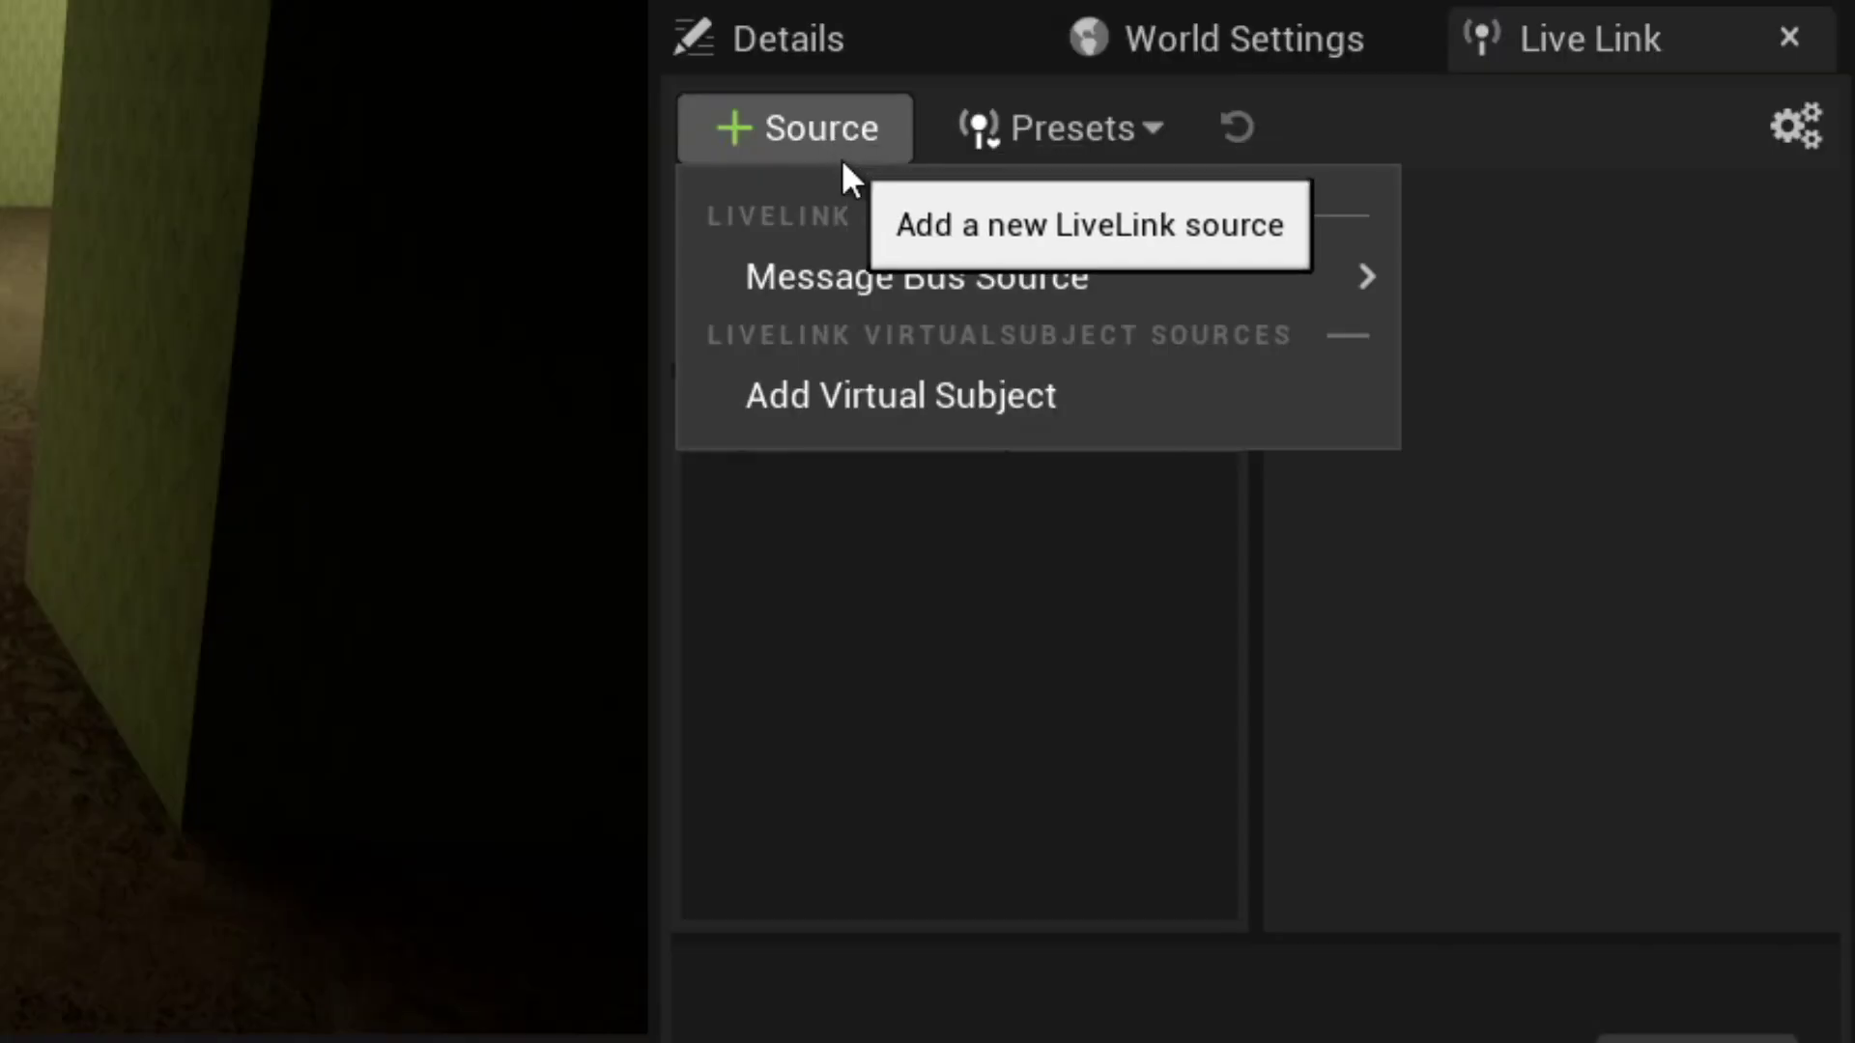
pyautogui.moveTo(981, 280)
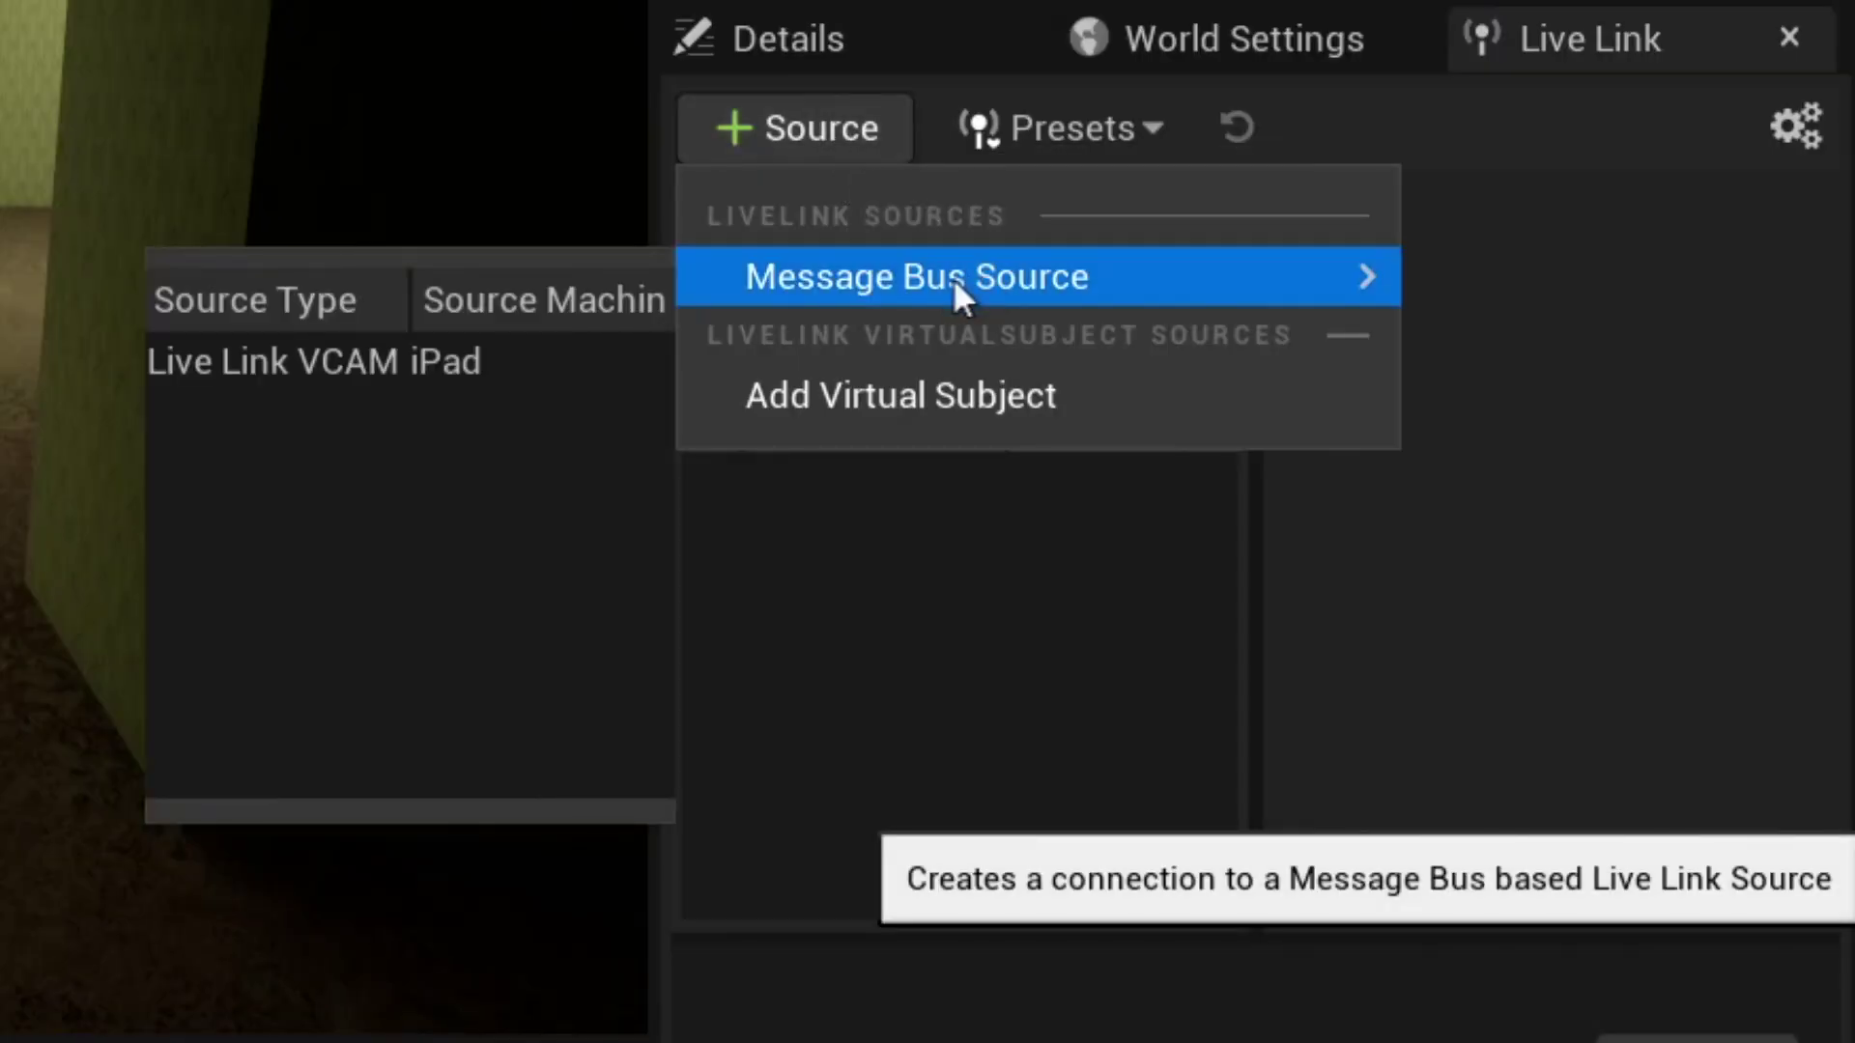
# Step: Add the Live Link VCAM iPad source, set the VCam's Live Link Subject to iPad, and tick Enabled
pyautogui.click(389, 364)
pyautogui.click(1457, 925)
pyautogui.click(1432, 932)
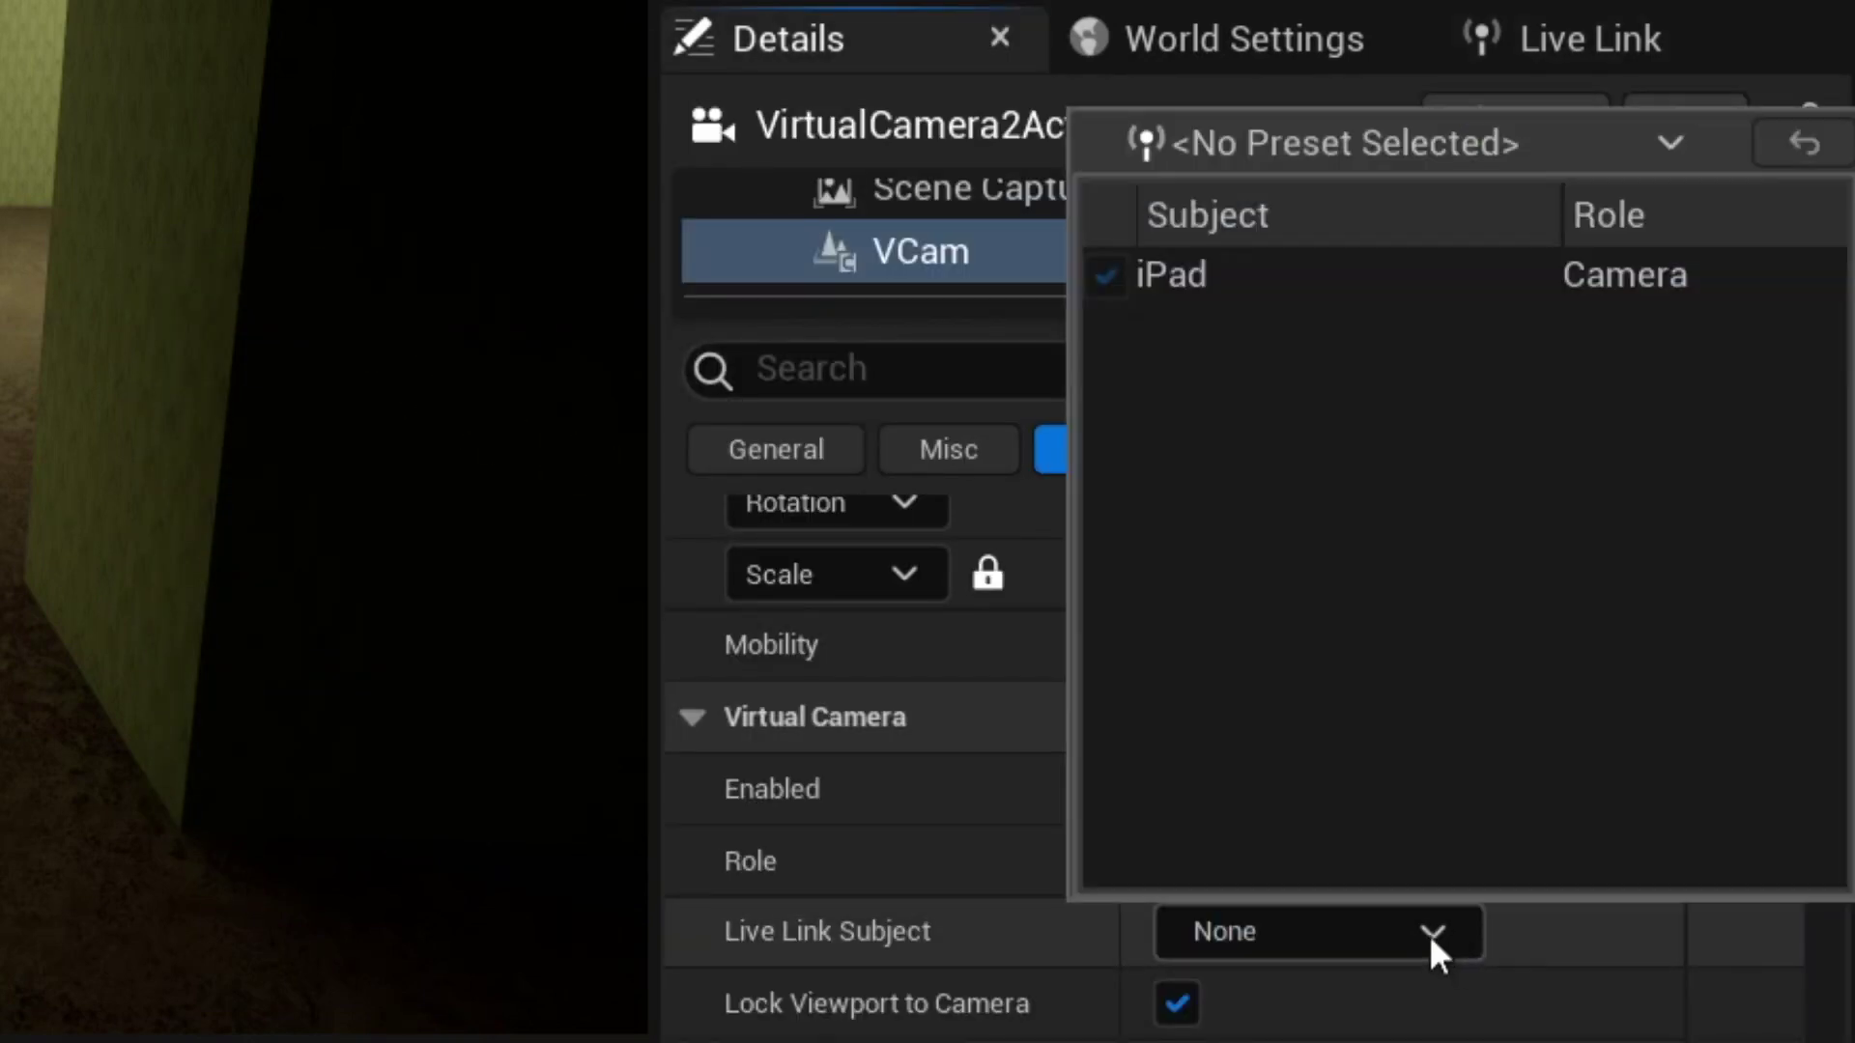
pyautogui.click(1266, 280)
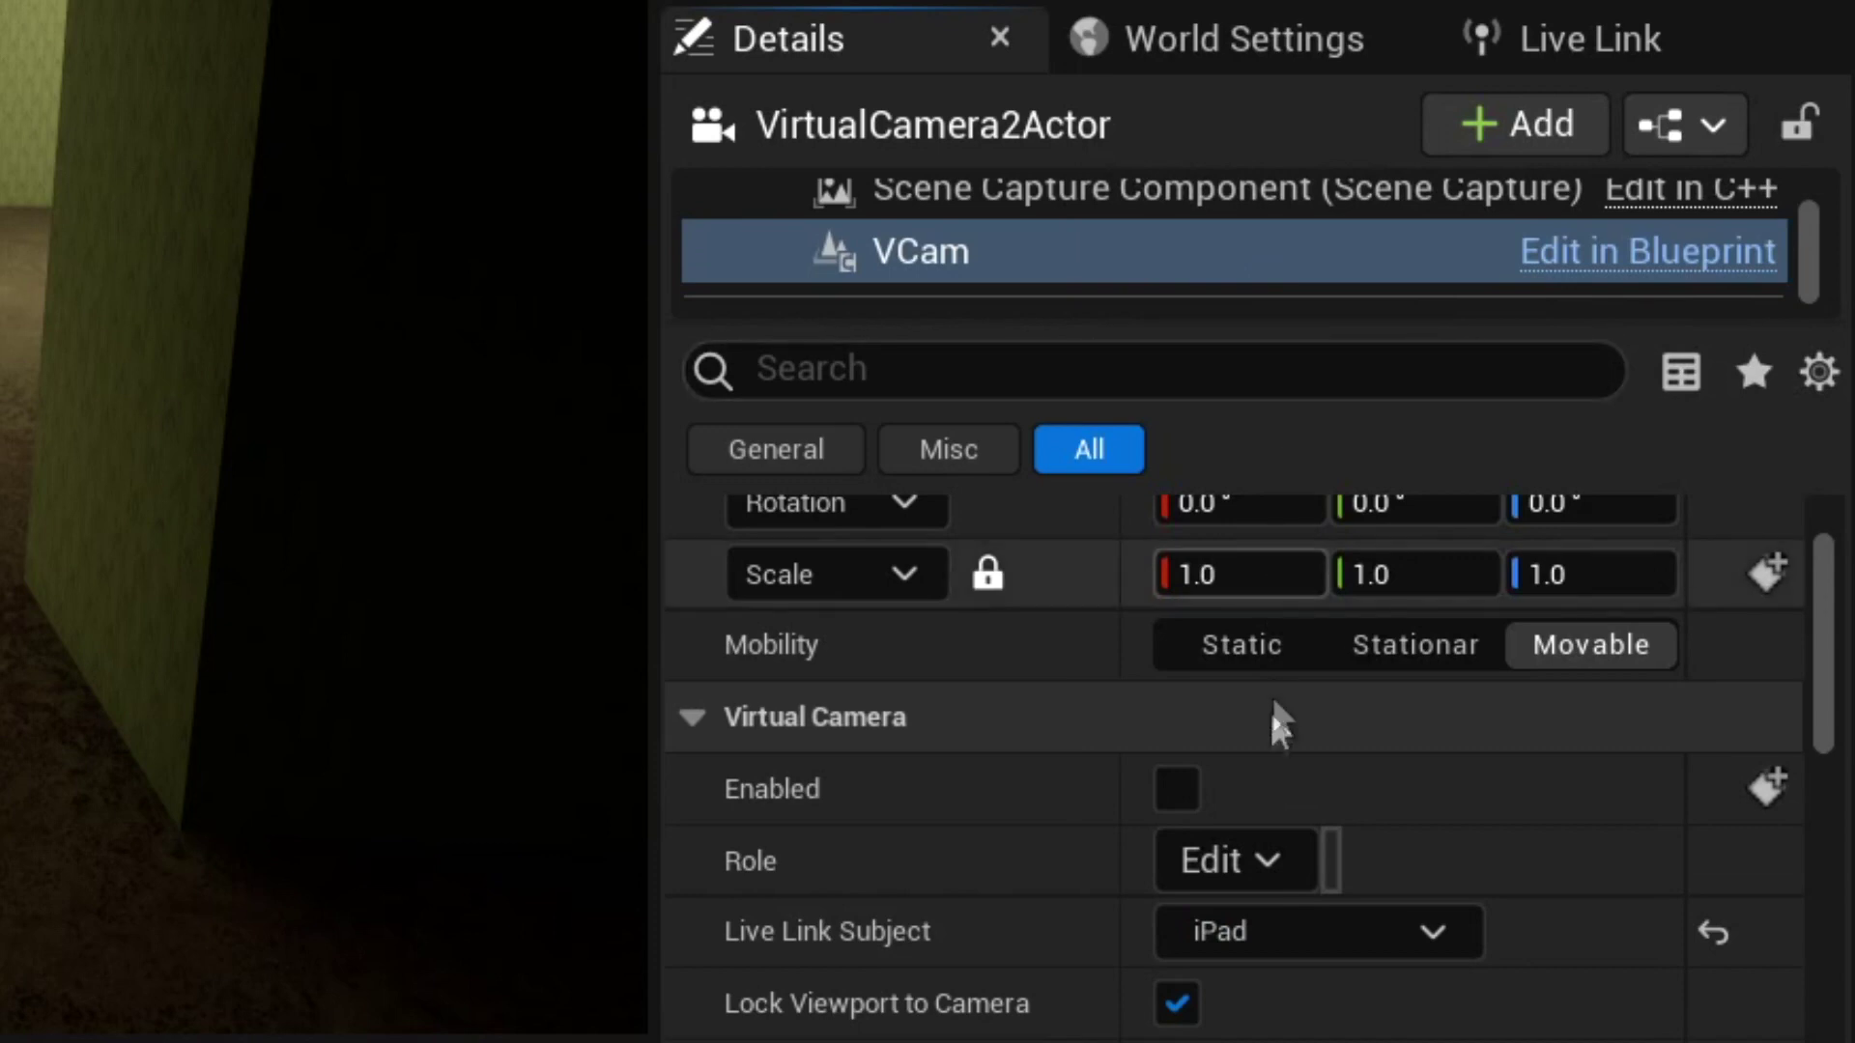
pyautogui.click(1178, 788)
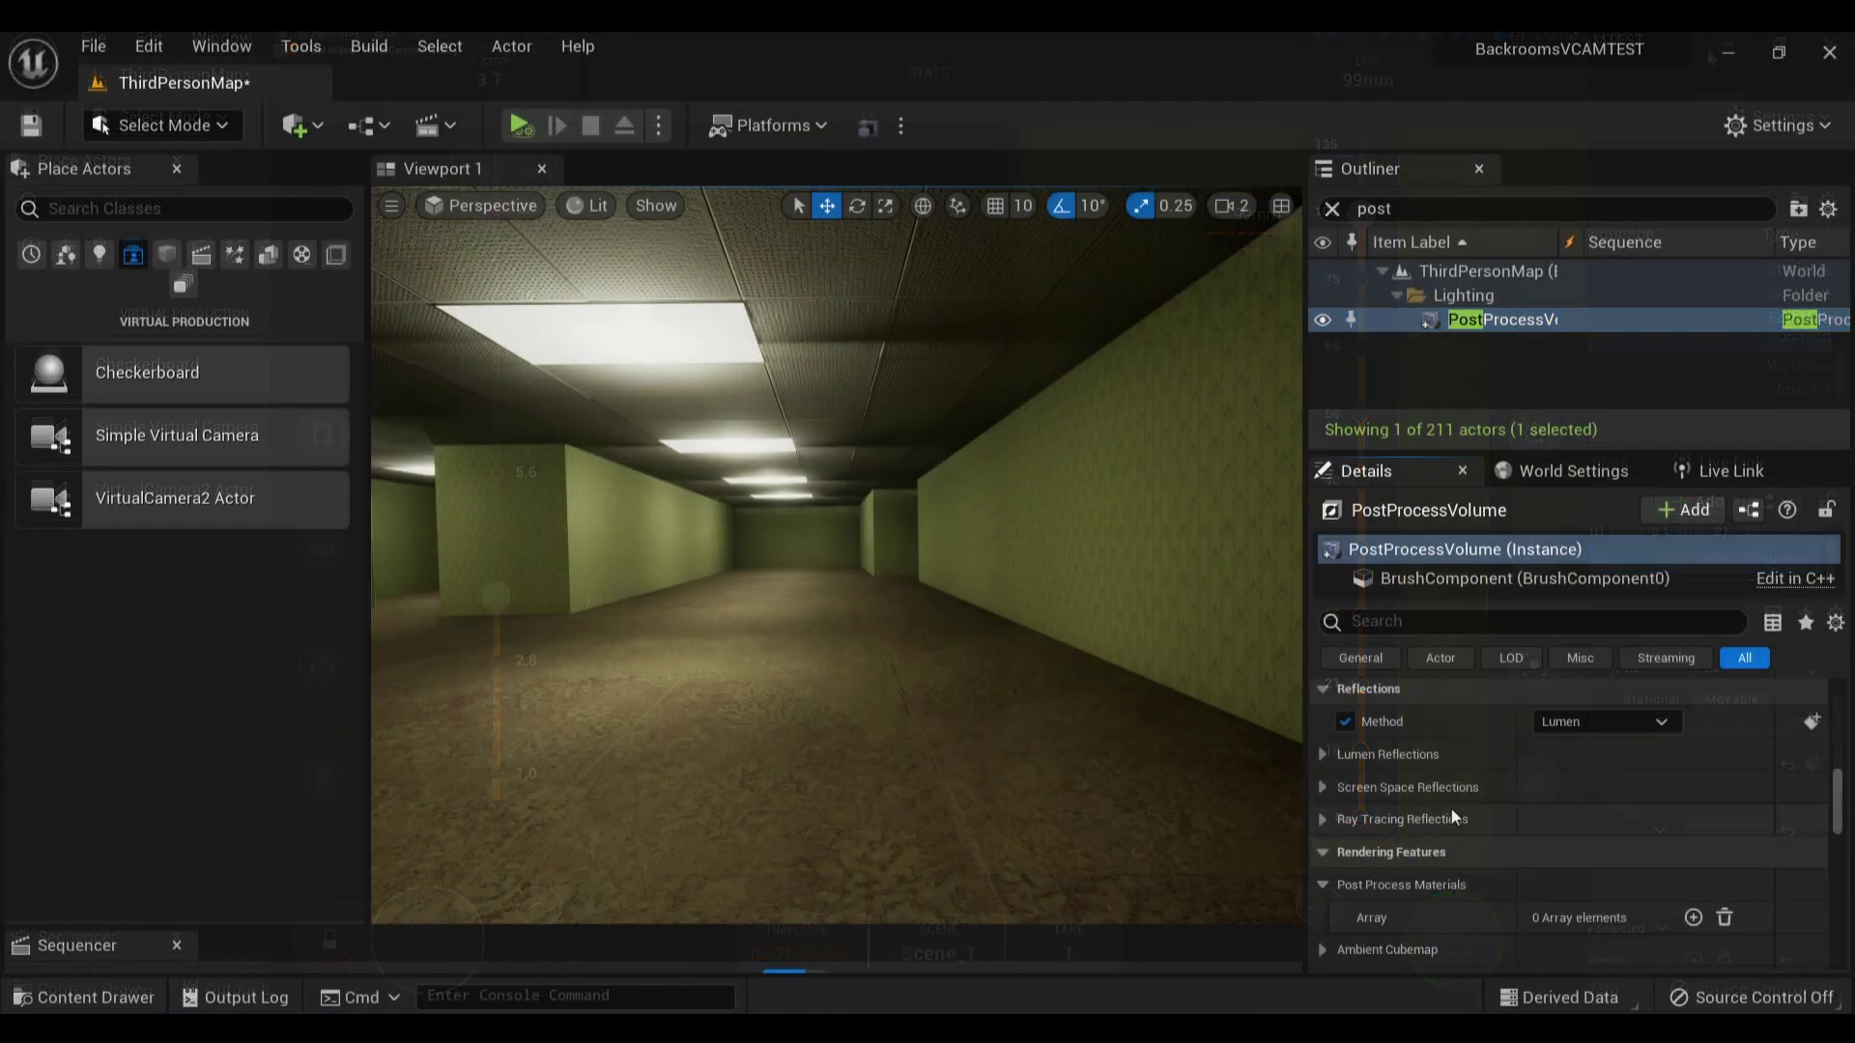
# Step: Add a Post Process Materials element to the PostProcessVolume and assign PP_VHS, found by searching 'vhs'
pyautogui.click(1642, 840)
pyautogui.click(1474, 873)
pyautogui.click(1582, 873)
pyautogui.write('vhs')
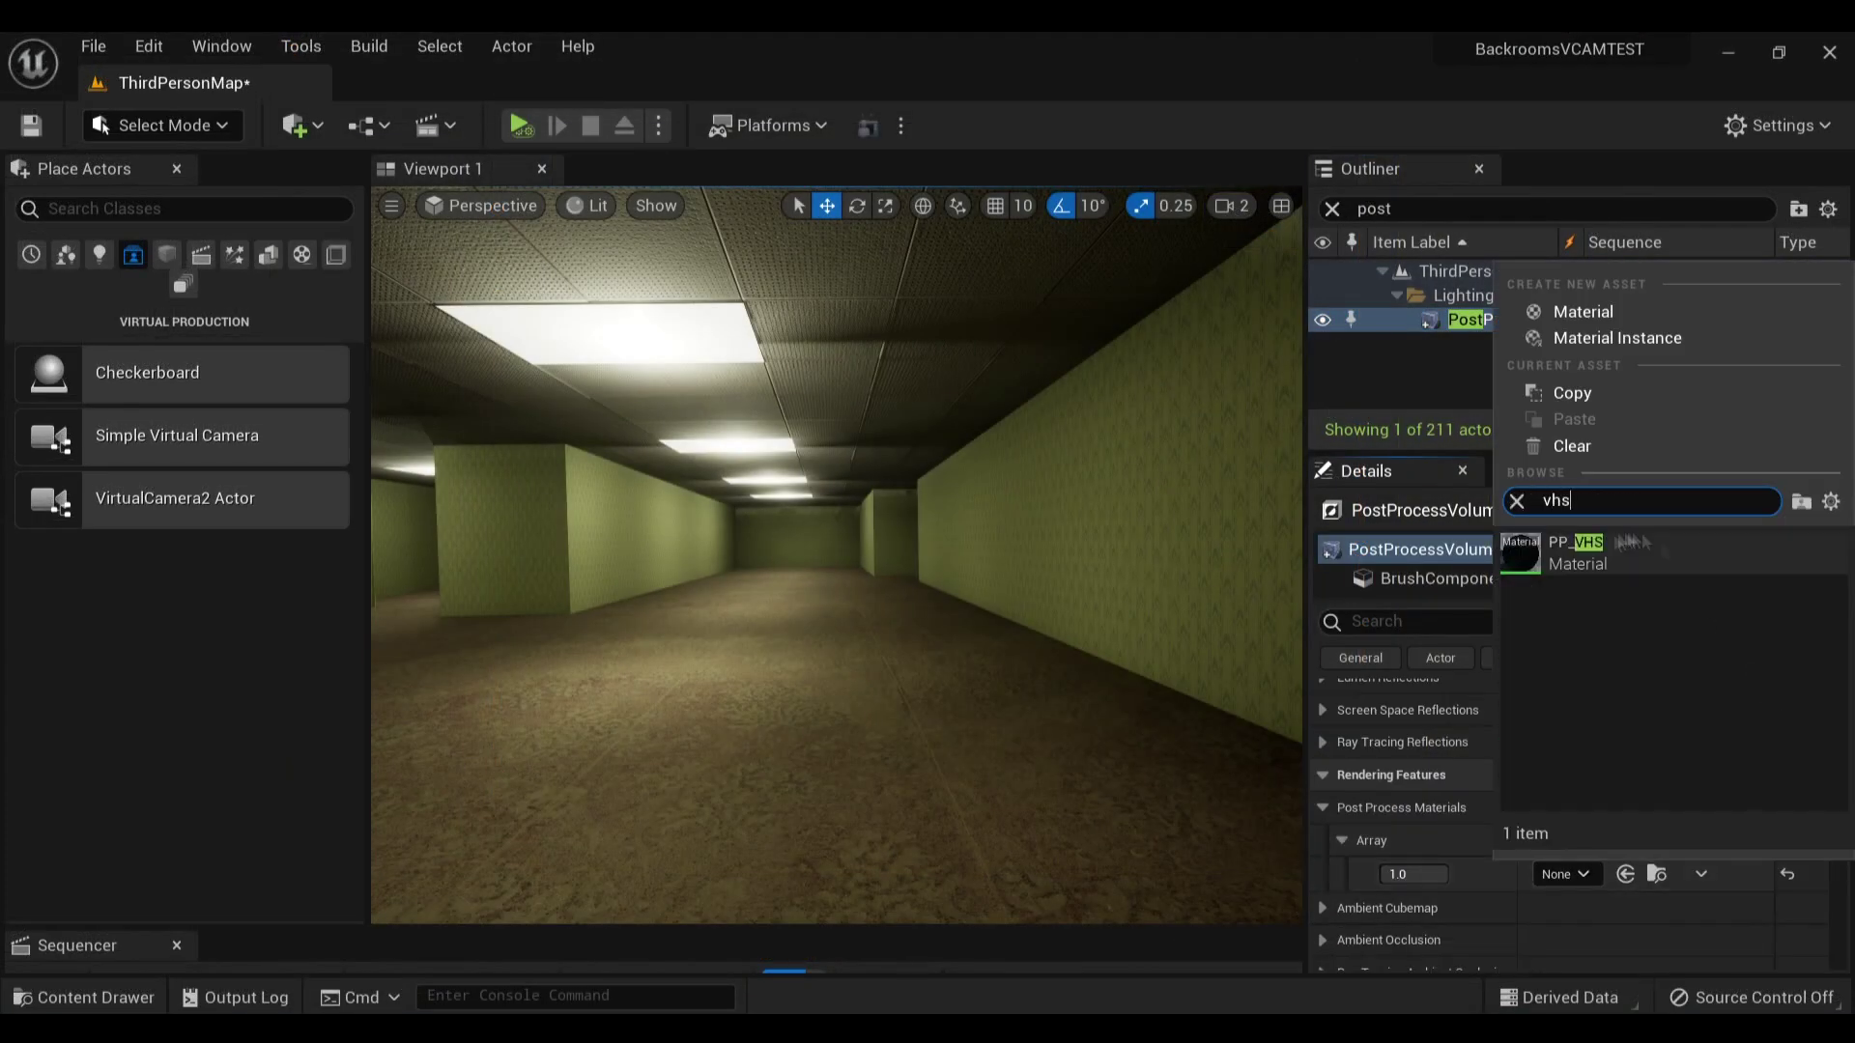
pyautogui.press('Return')
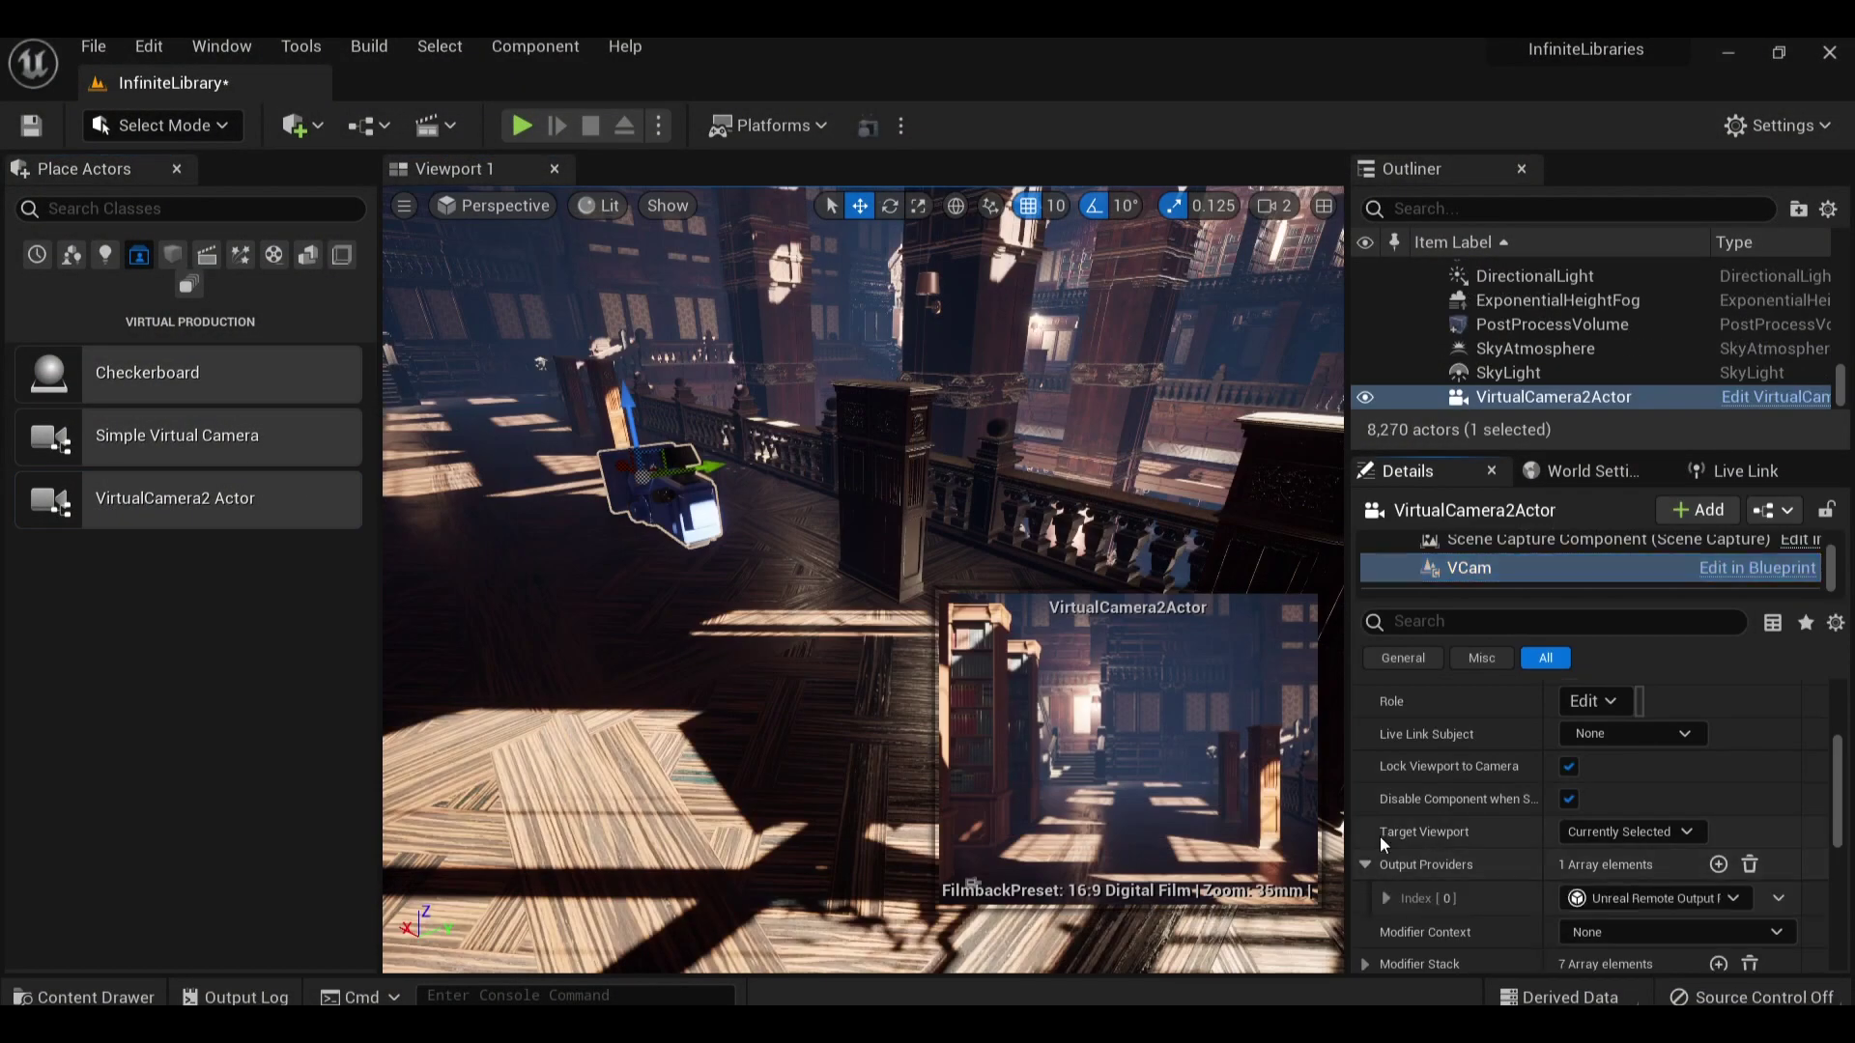
# Step: In the Live Link panel, add the iPad as a Message Bus source
pyautogui.scroll(-4, 1379, 836)
pyautogui.scroll(5, 1567, 848)
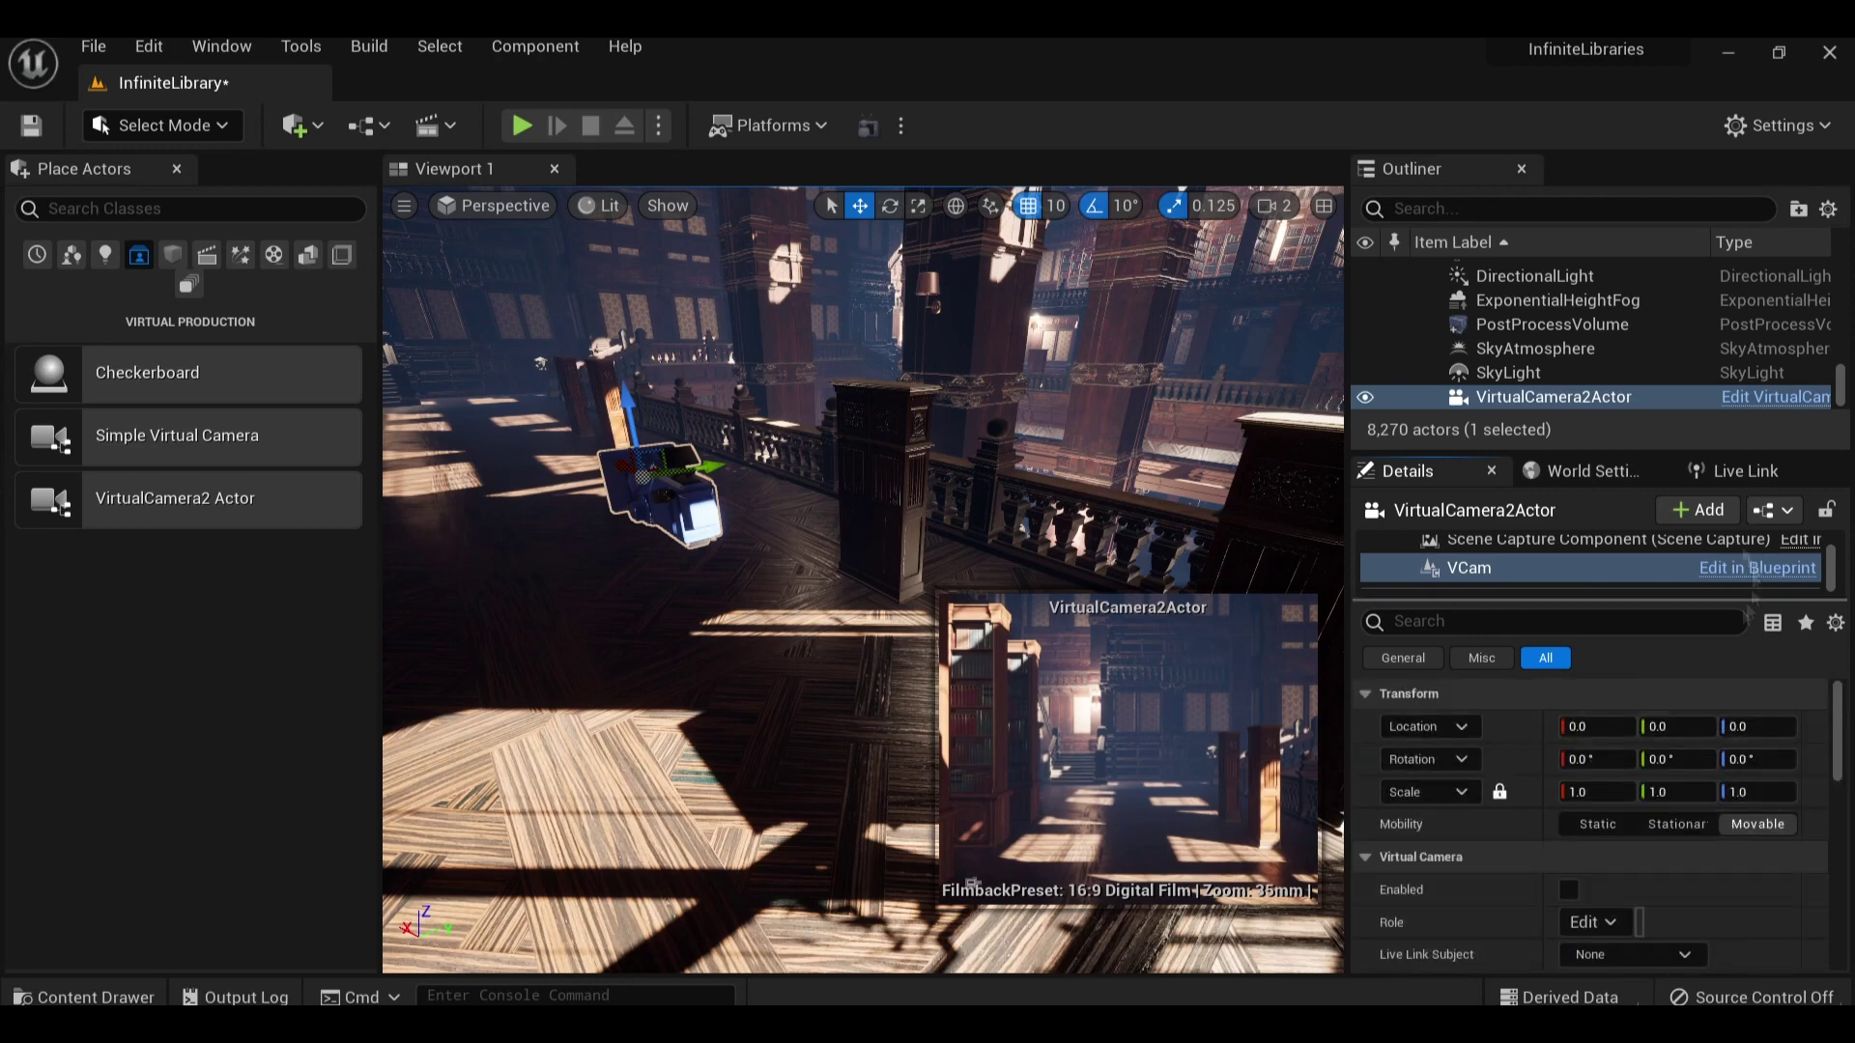
pyautogui.click(1738, 470)
pyautogui.click(1411, 512)
pyautogui.moveTo(1448, 580)
pyautogui.click(1159, 617)
# Step: Set the virtual camera's Live Link Subject to iPad in Details
pyautogui.click(1406, 471)
pyautogui.scroll(-2, 1514, 864)
pyautogui.click(1633, 800)
pyautogui.click(1536, 621)
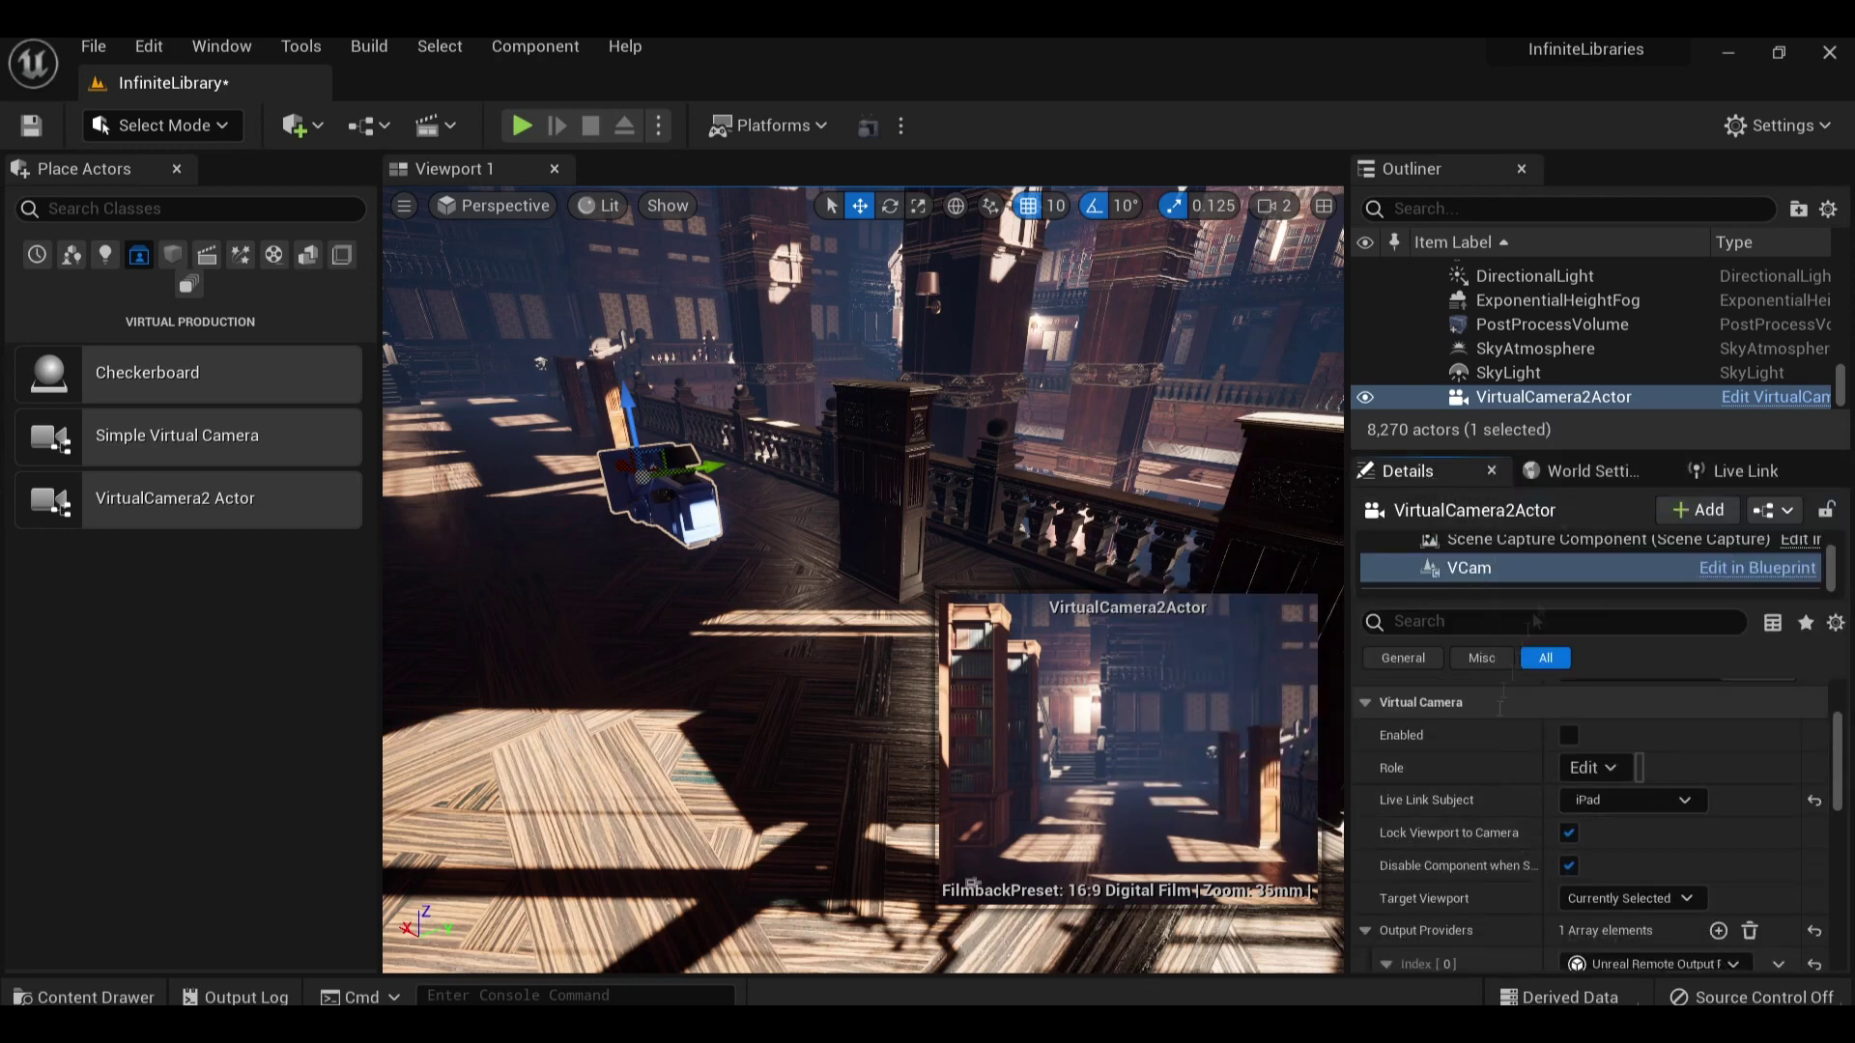